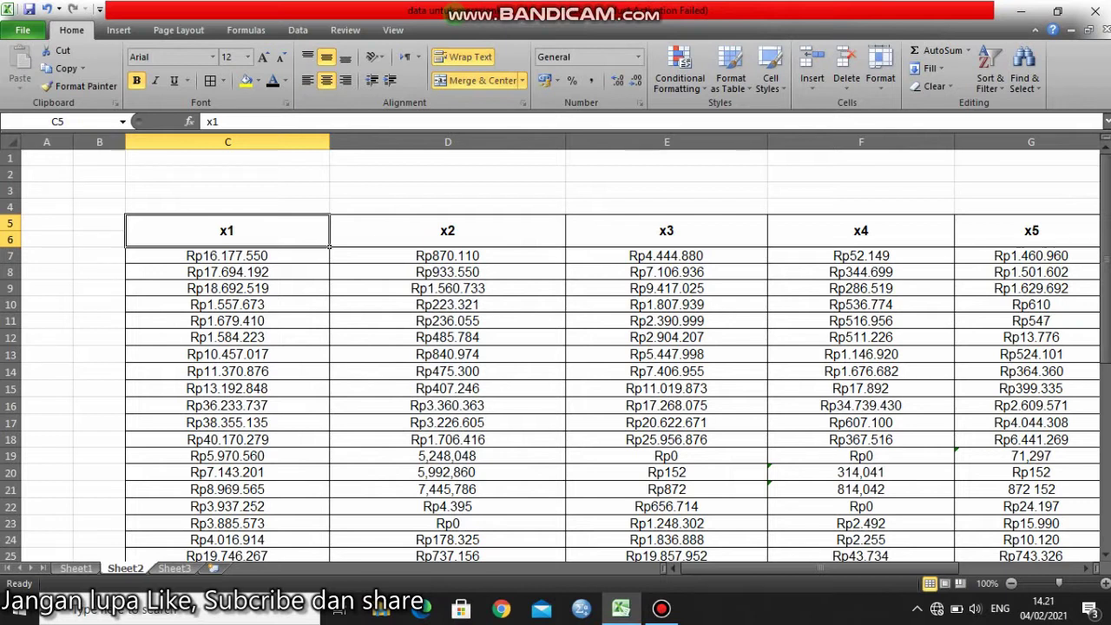
Review the headers of the Sheet2 data table from x1 across to the rightmost columns.
click(447, 231)
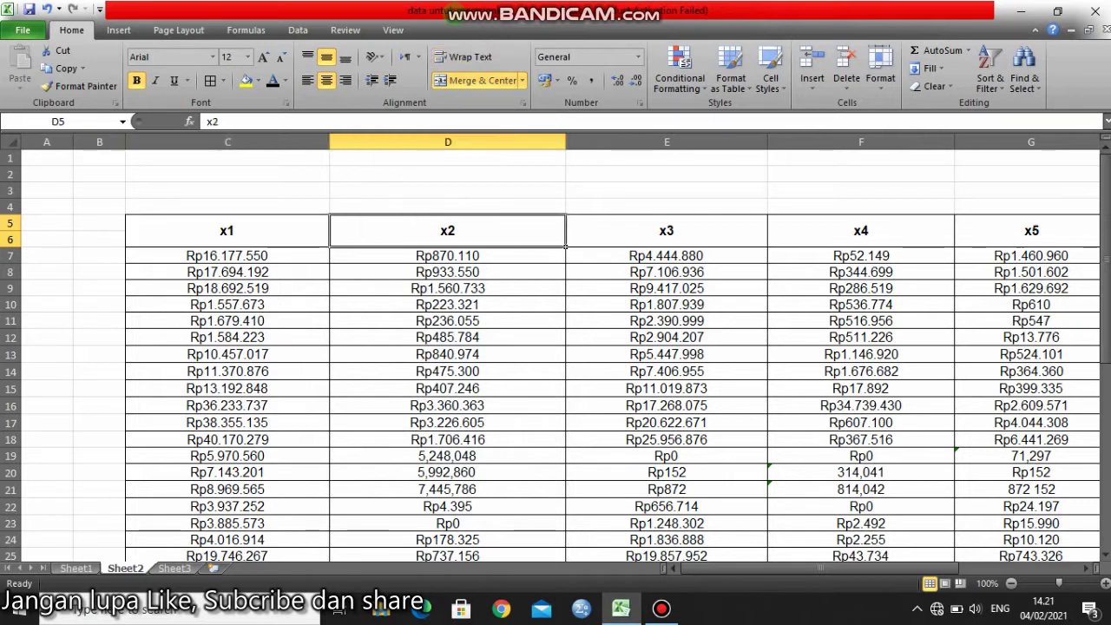
click(227, 231)
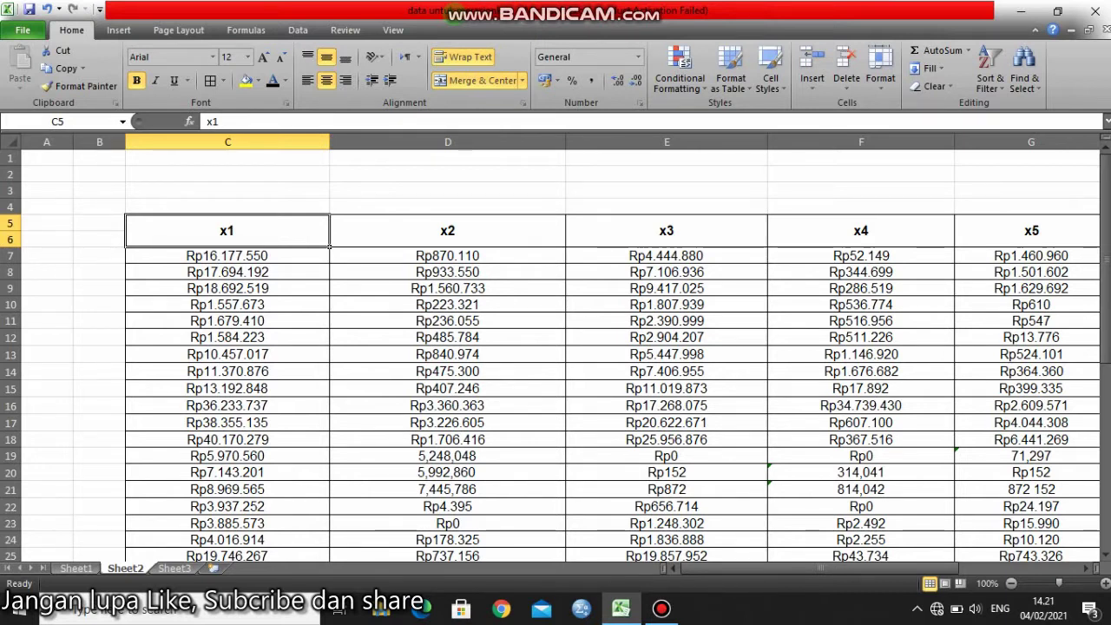
click(447, 231)
click(228, 231)
key(Right)
key(Right)
key(Right)
key(Right)
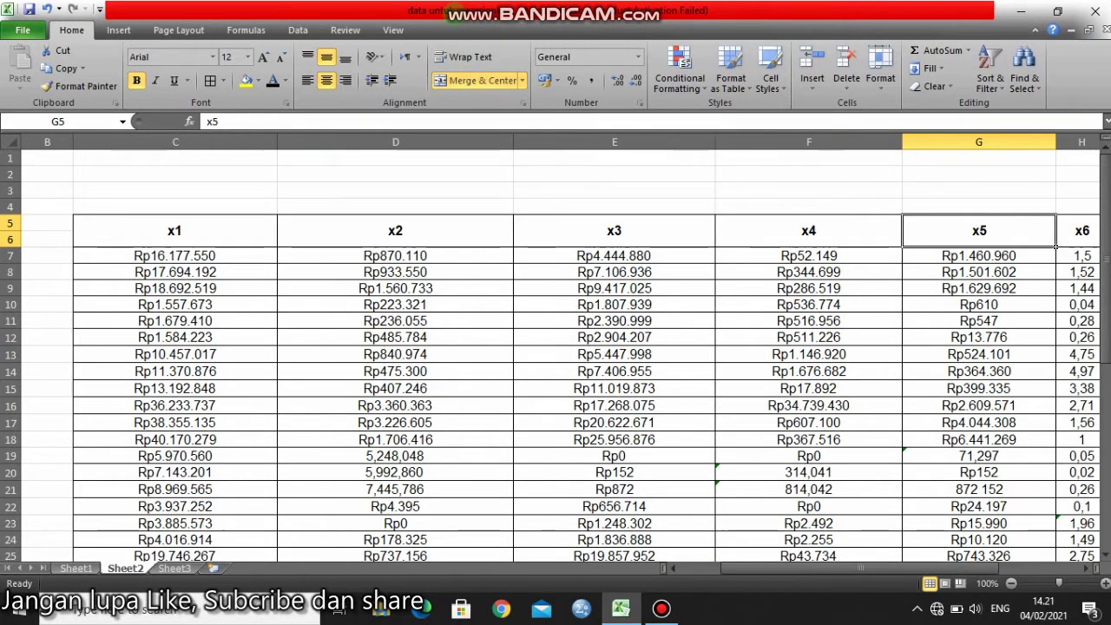
key(Right)
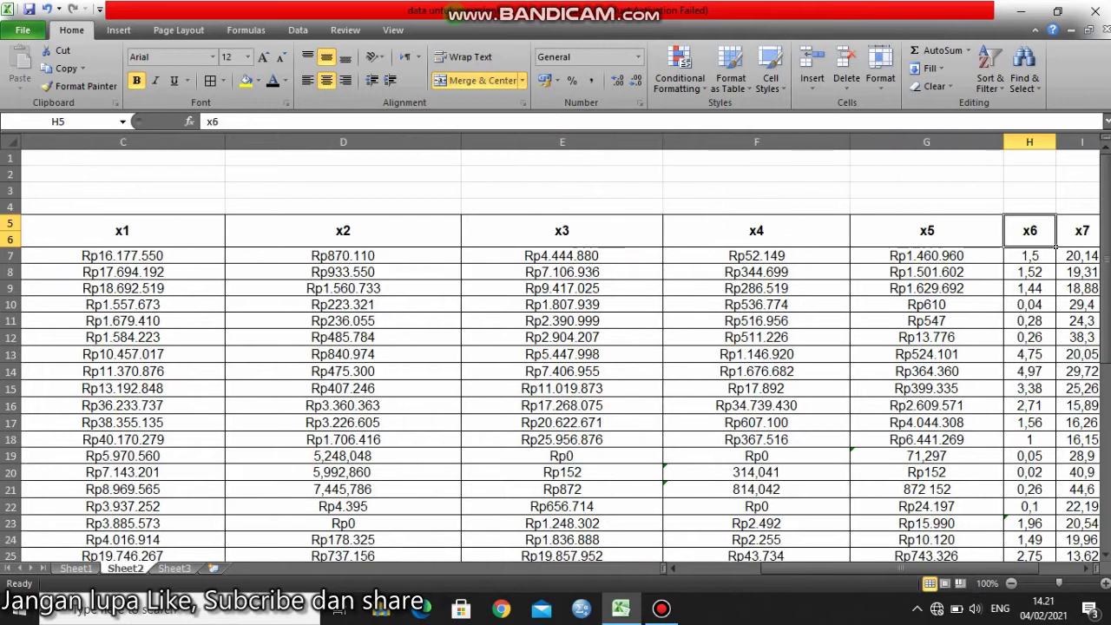
key(Right)
key(Right)
key(Left)
key(Left)
key(Left)
key(Left)
key(Left)
key(Left)
key(Left)
key(Left)
key(Left)
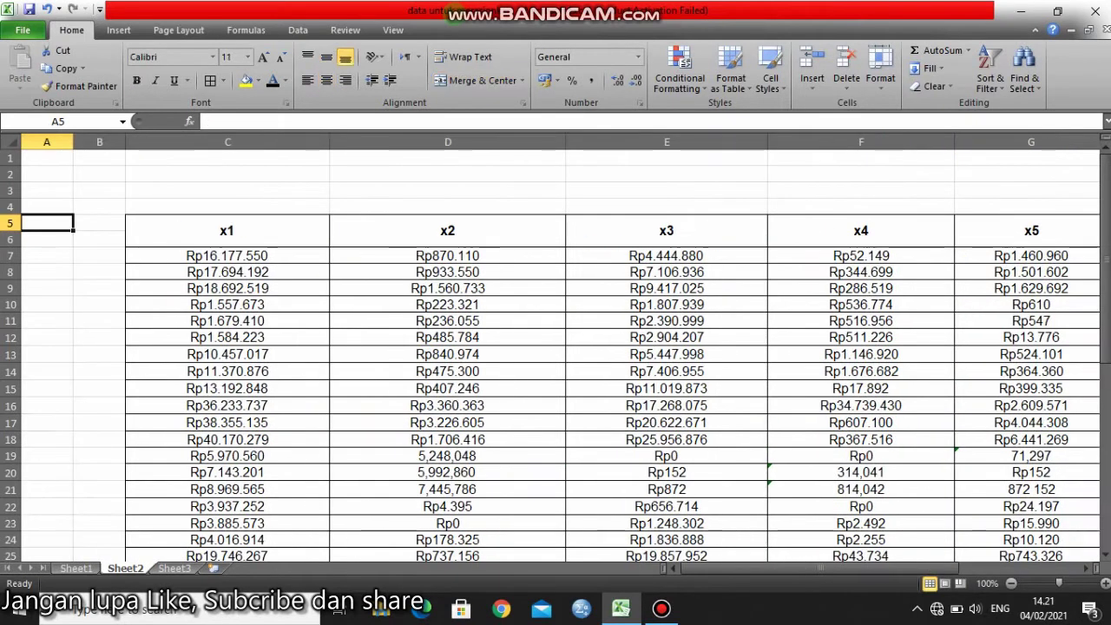
key(Right)
key(Right)
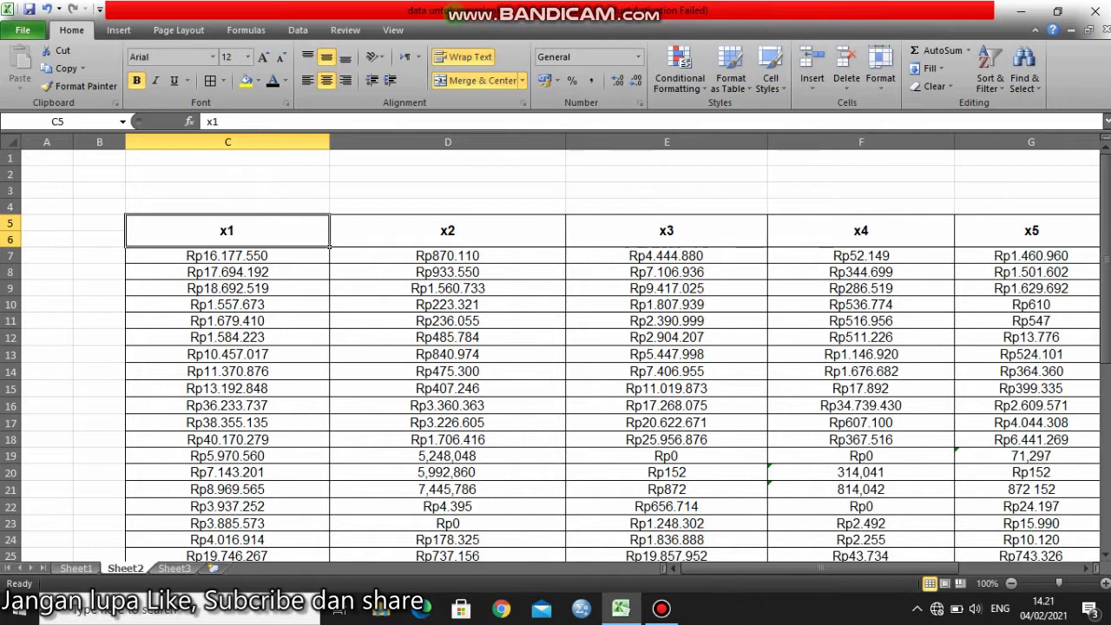
Examine the rupiah columns x1 to x5 and the remaining columns up to x8.
key(Right)
key(Right)
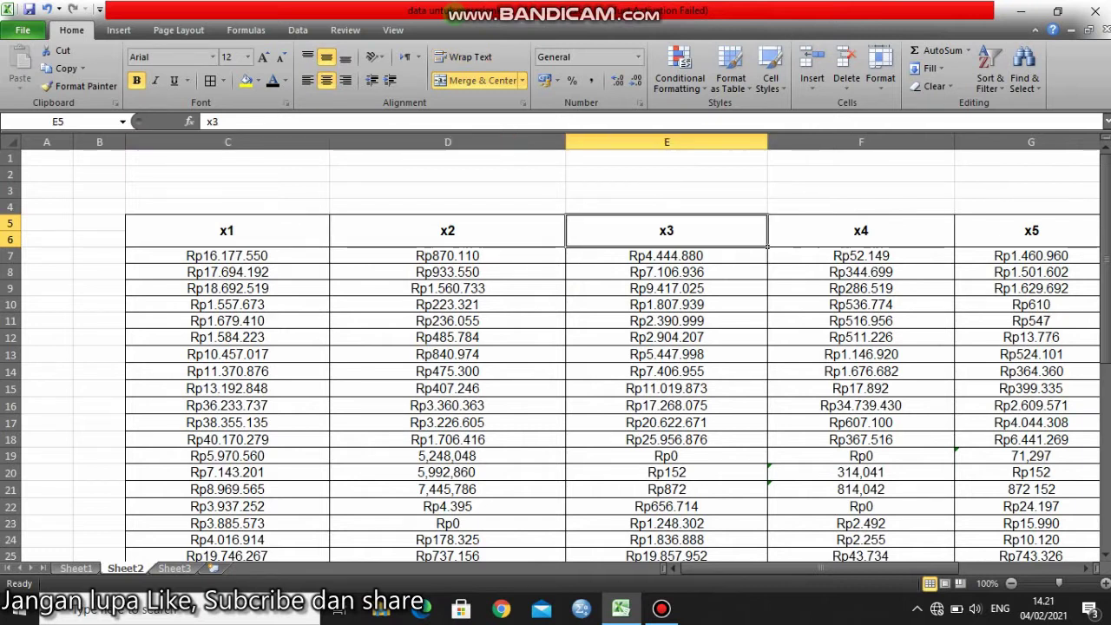
key(Right)
key(Right)
key(Right)
key(Right)
key(Right)
key(Left)
key(Home)
key(Right)
key(Right)
key(Right)
key(Left)
key(Right)
key(Right)
key(Right)
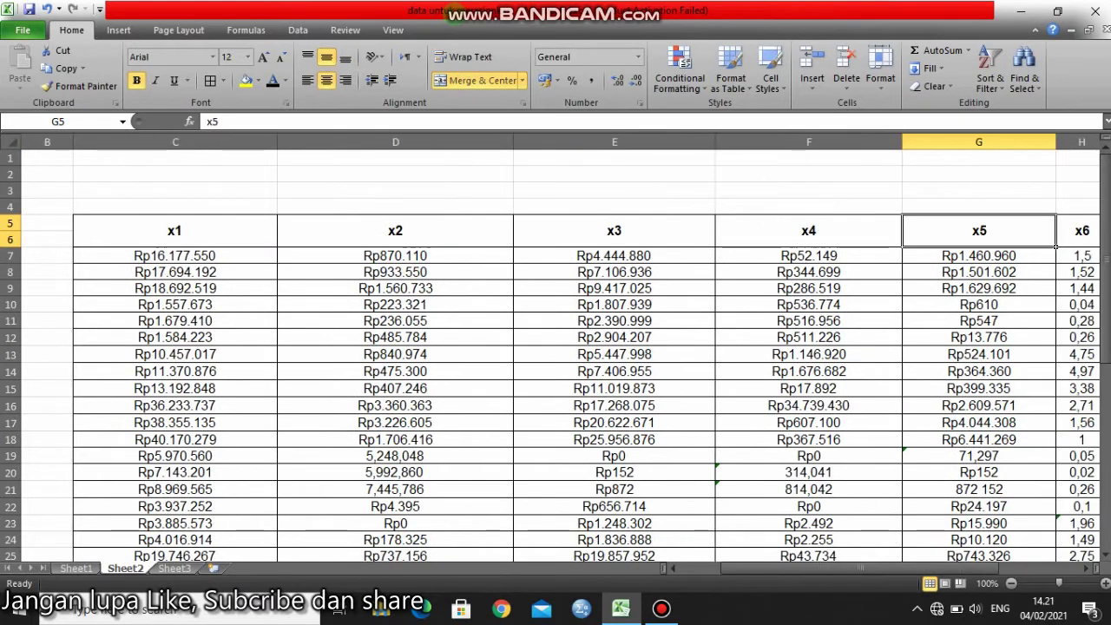
key(Left)
key(Left)
key(Left)
key(Left)
key(Right)
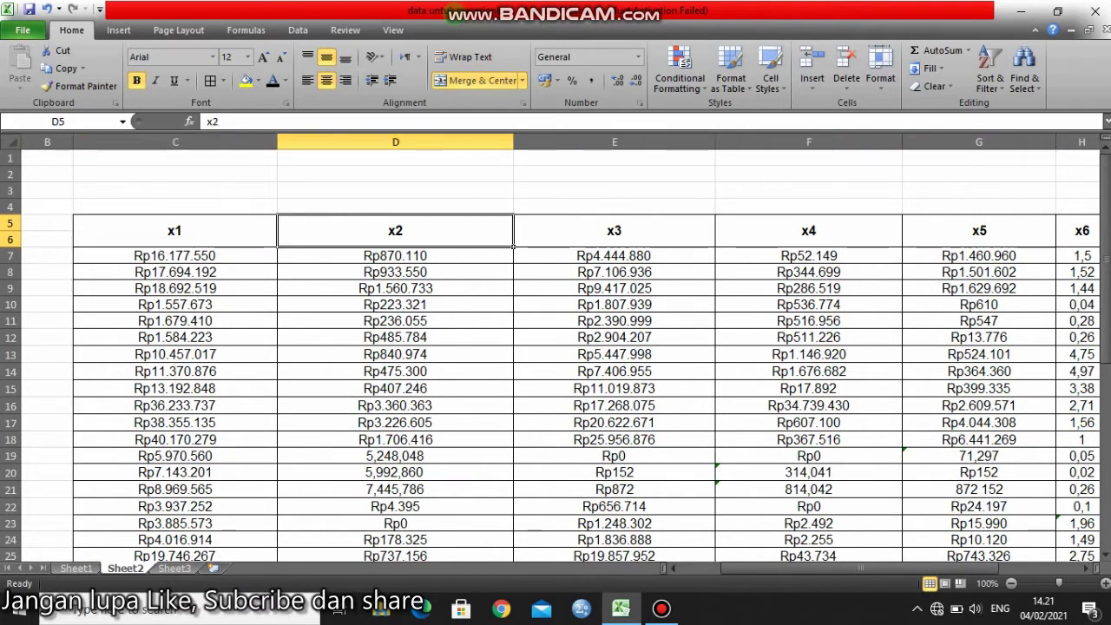
key(Right)
key(Right)
key(Right)
key(Right)
key(Right)
key(Right)
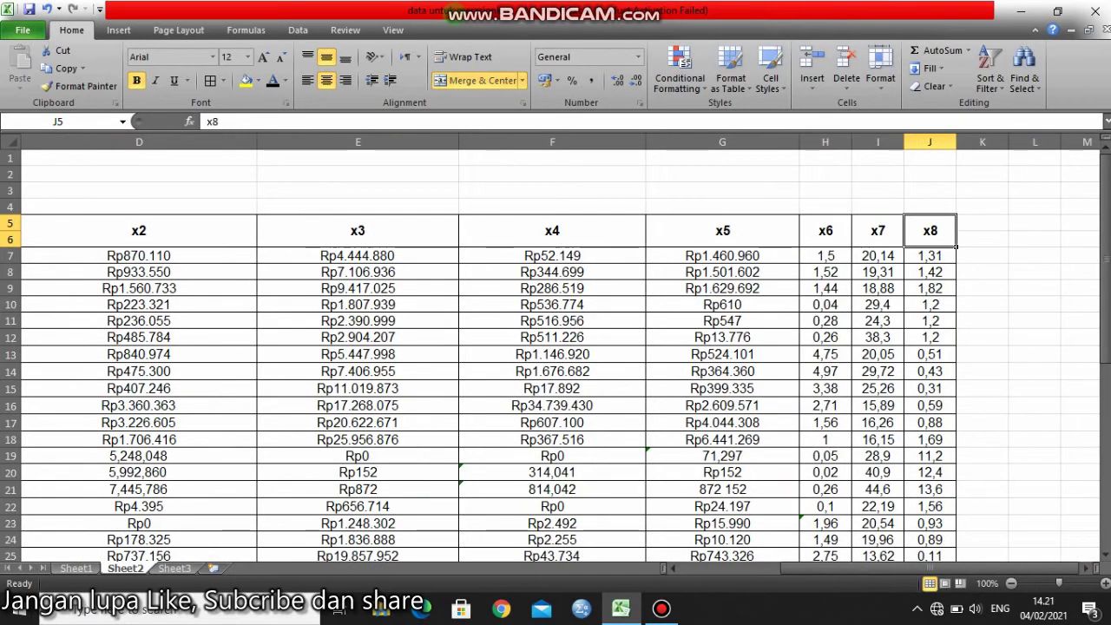
Compare the number format of columns x6 to x8 with that of the rupiah columns.
key(Left)
key(Left)
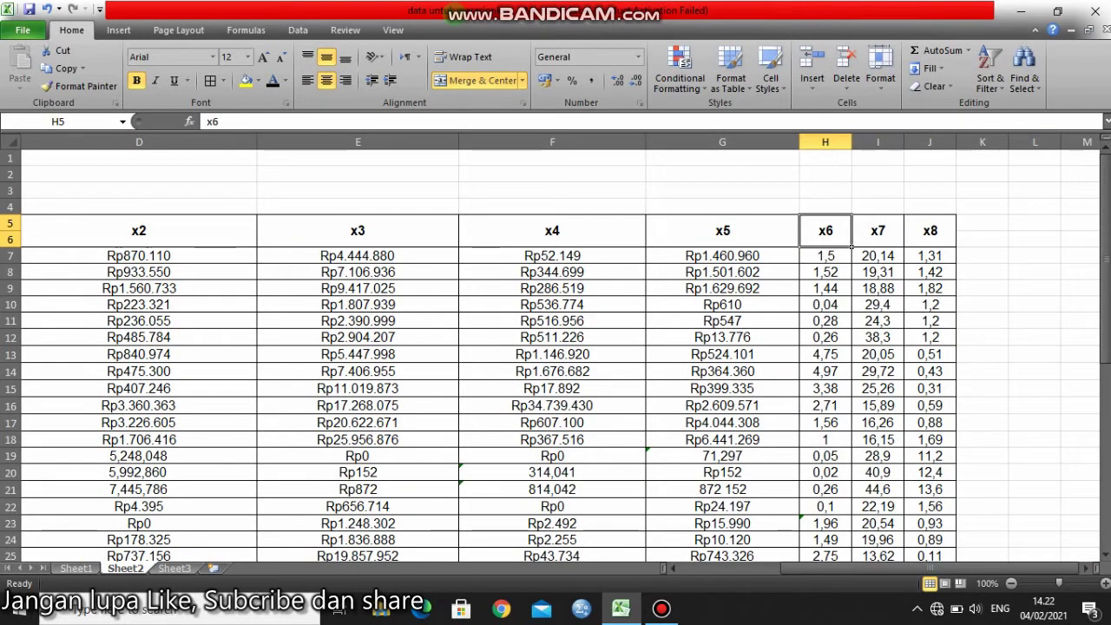
key(Left)
key(Left)
key(Left)
key(Right)
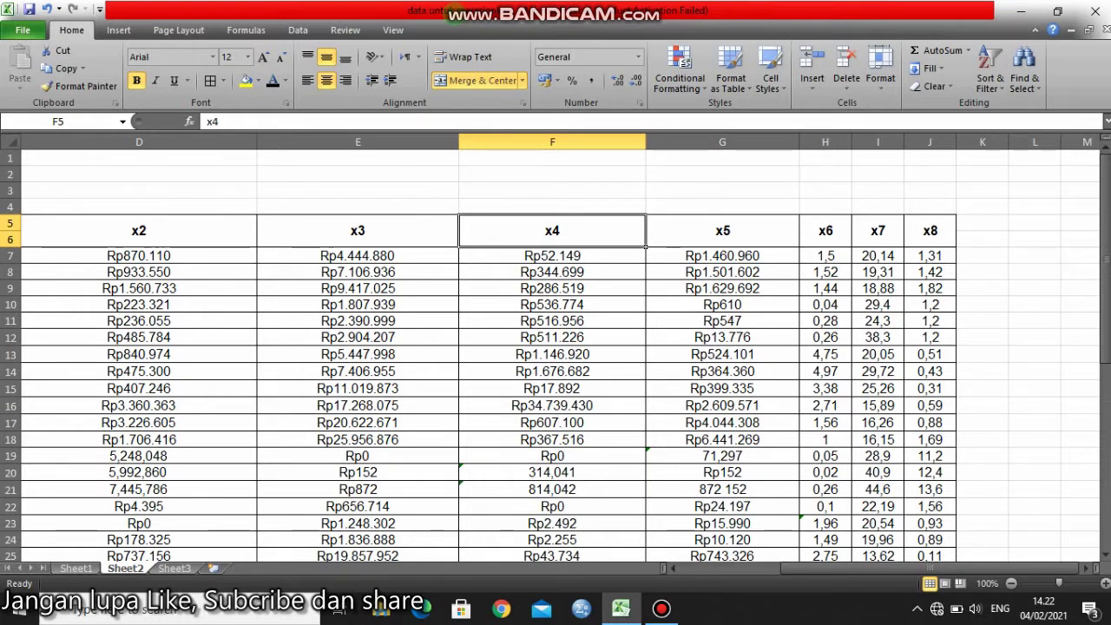
key(Right)
key(Right)
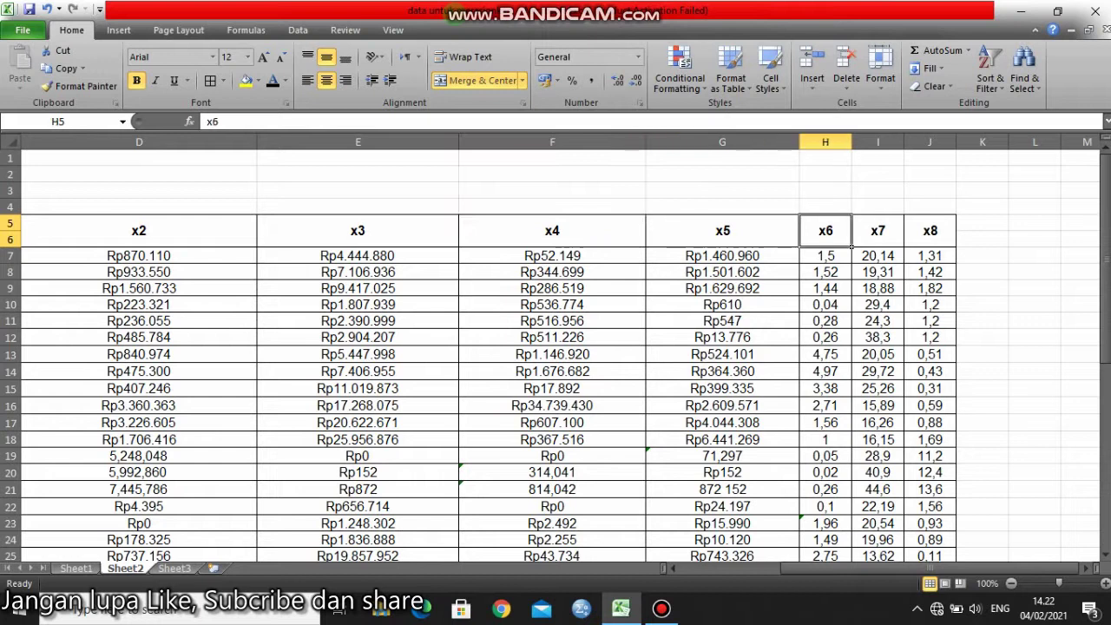
key(Right)
key(Right)
key(Left)
key(Right)
key(Left)
key(Left)
key(Right)
key(Right)
key(Left)
key(Left)
key(Right)
key(Right)
key(Left)
key(Left)
key(Home)
key(Right)
key(Right)
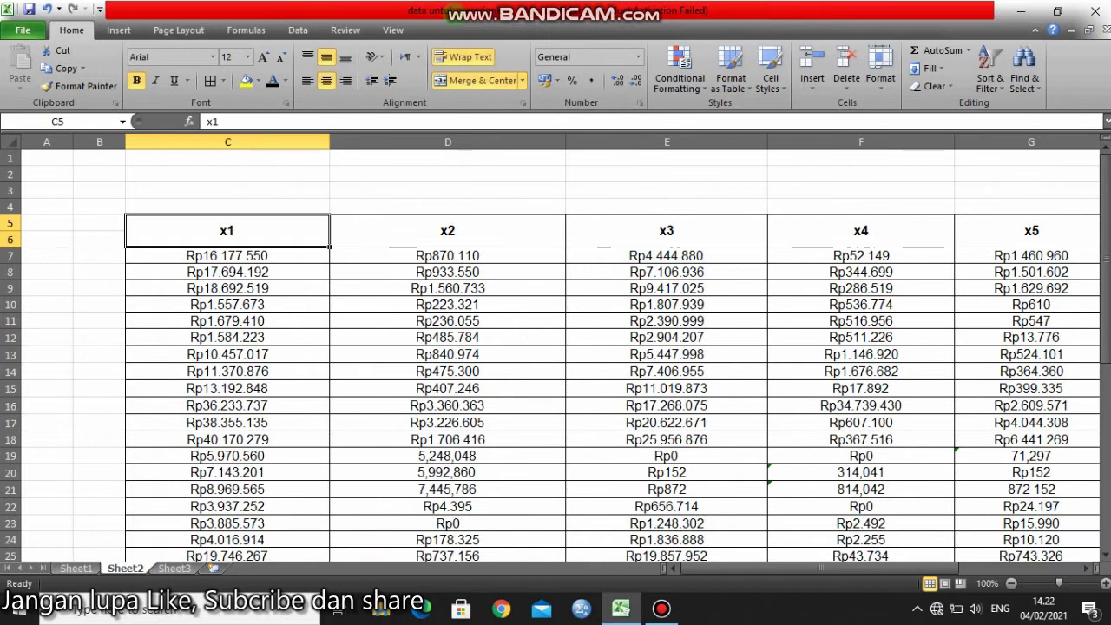
Add the header "total" in cell K6, directly beside the x8 column.
key(Right)
key(Right)
key(Right)
key(Right)
key(Right)
key(Right)
key(Right)
key(Right)
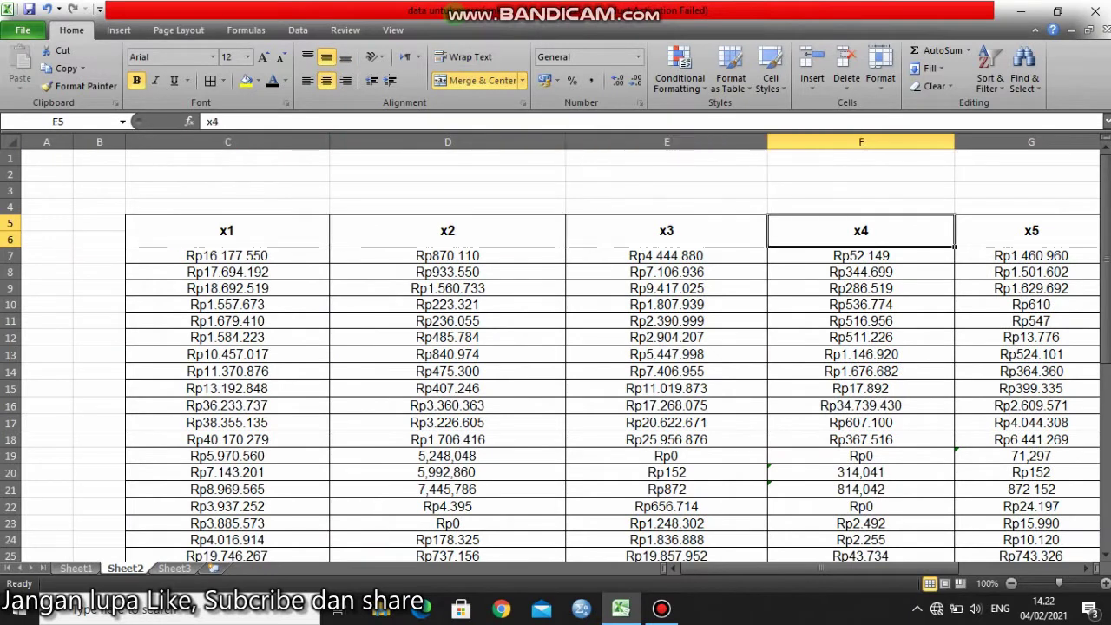
key(Down)
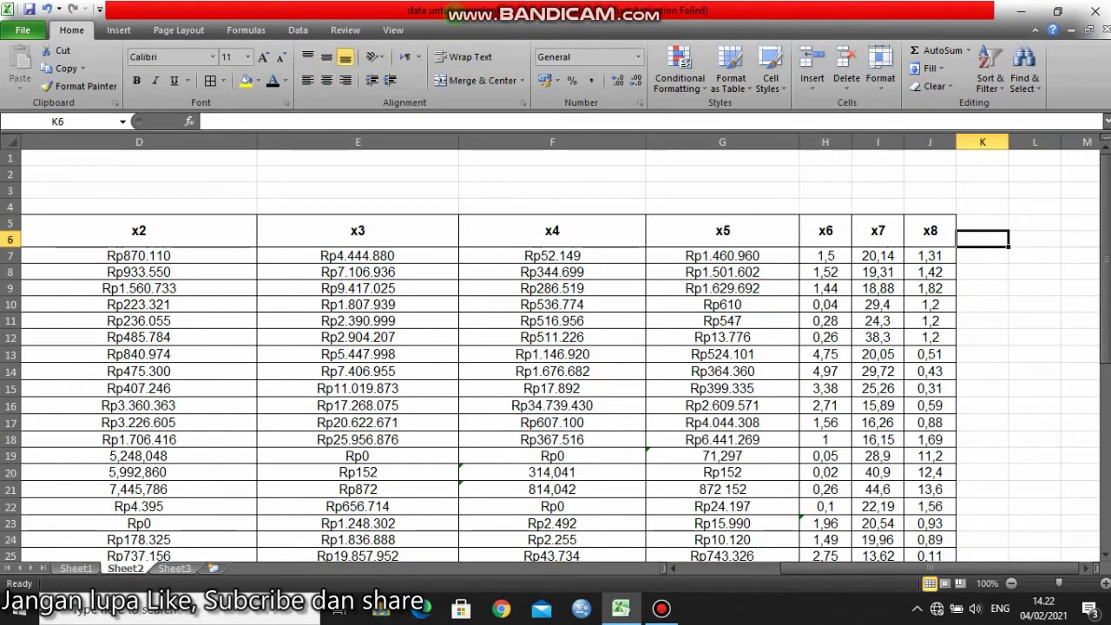
text(tota)
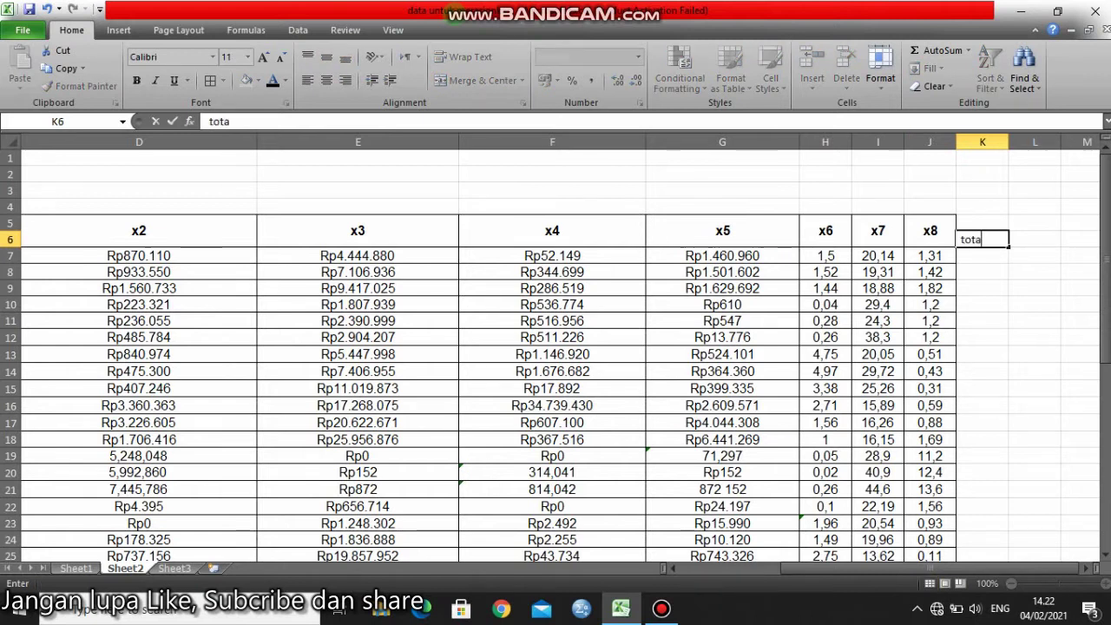
text(l)
key(Return)
Calculate the first row's total of x1 to x5 in K7 with a SUM of C7:G7.
key(Left)
key(Right)
text(=sum)
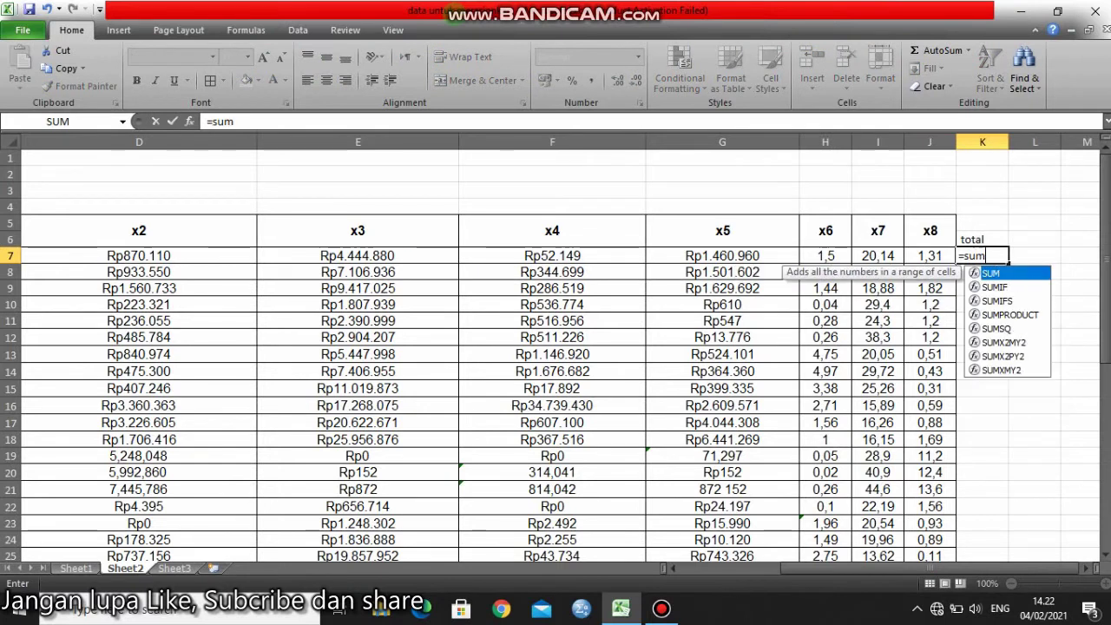
text(()
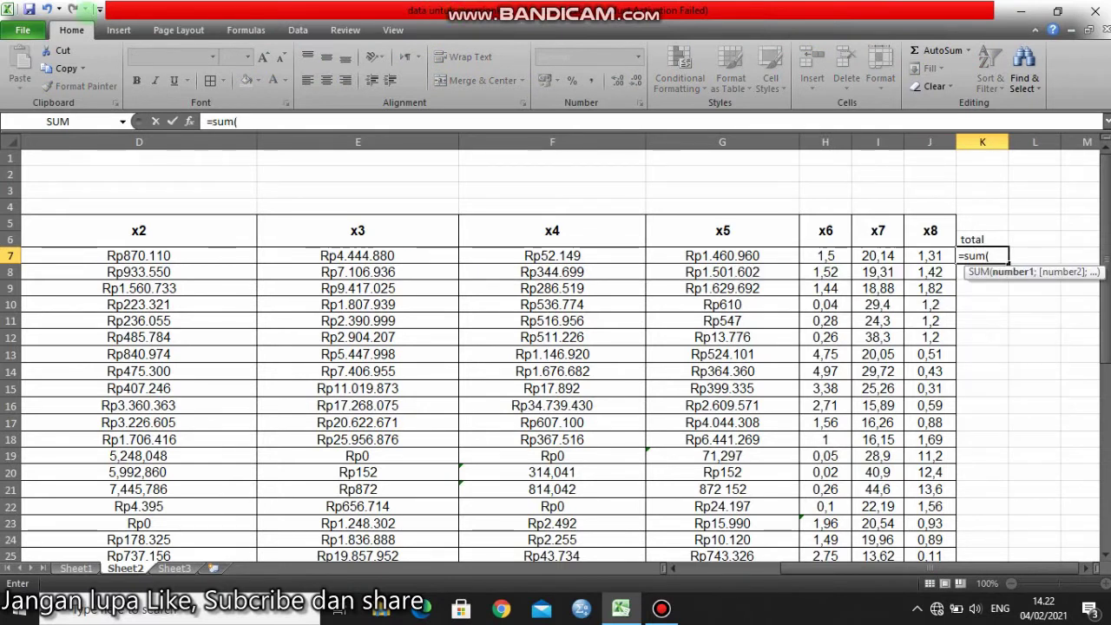
click(91, 256)
key(Left)
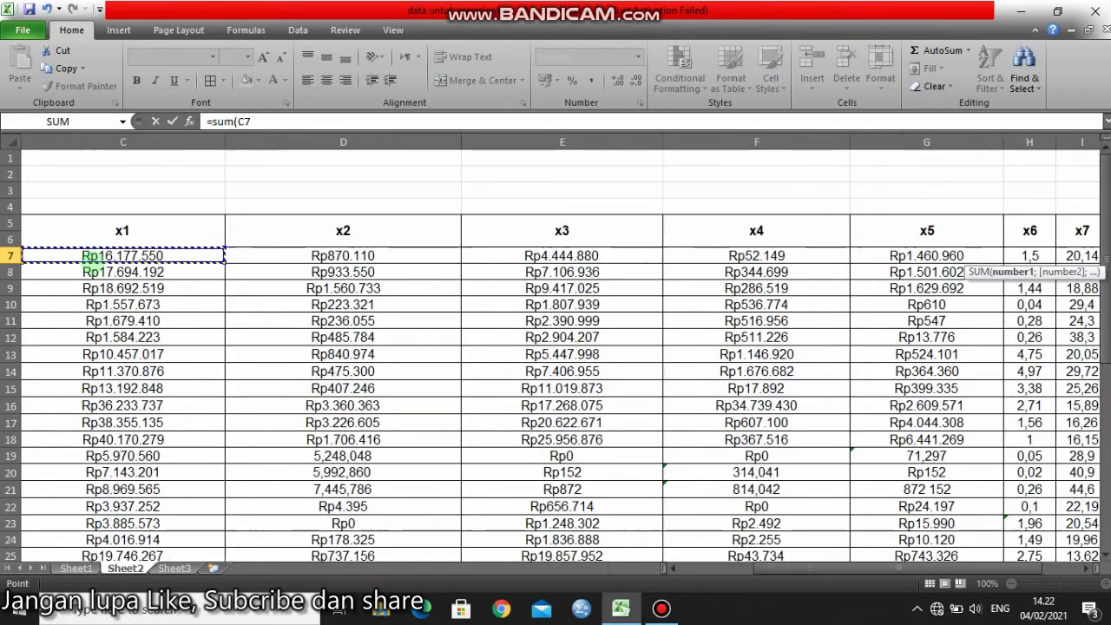
key(shift+Right)
key(shift+Right)
key(shift+Right)
key(shift+Right)
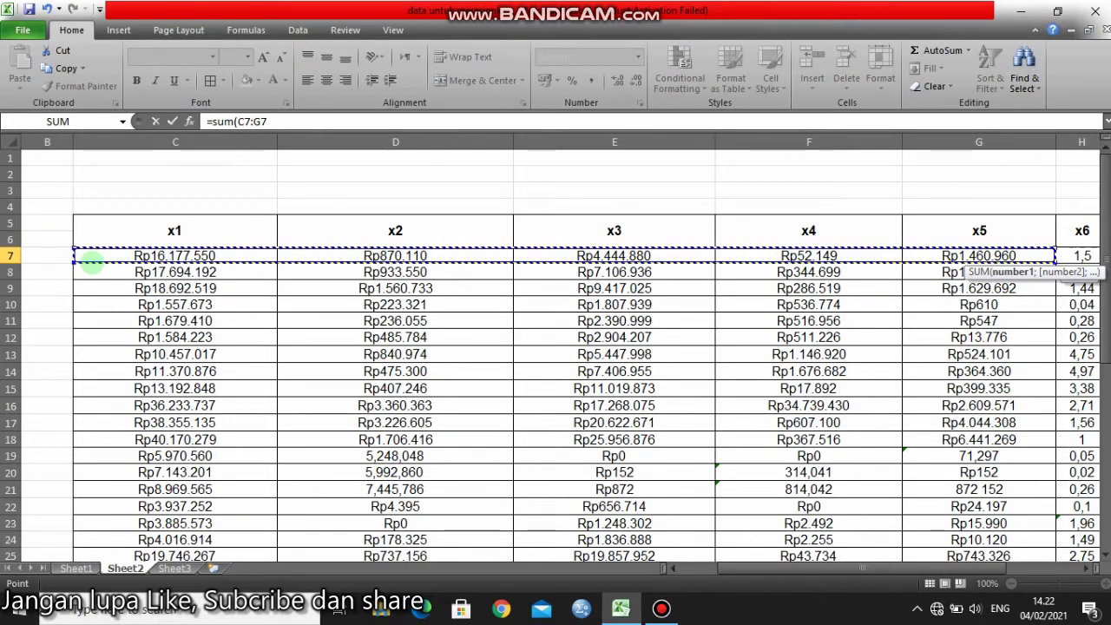
key(Return)
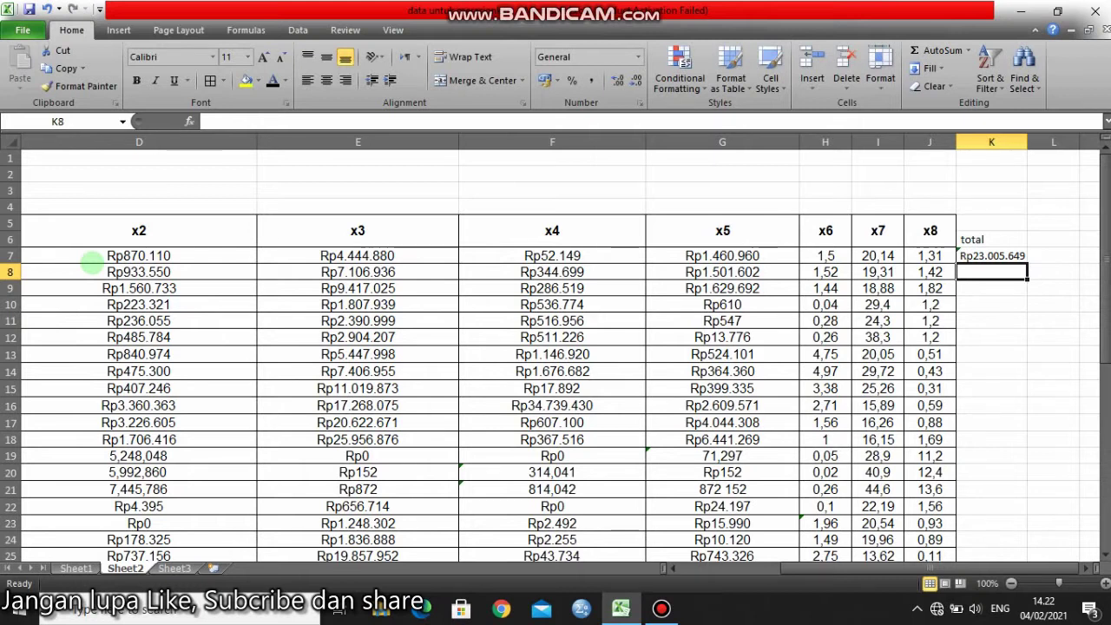
Calculate the second row's total of x1 to x5 in K8 with a SUM of C8:G8.
text(=s)
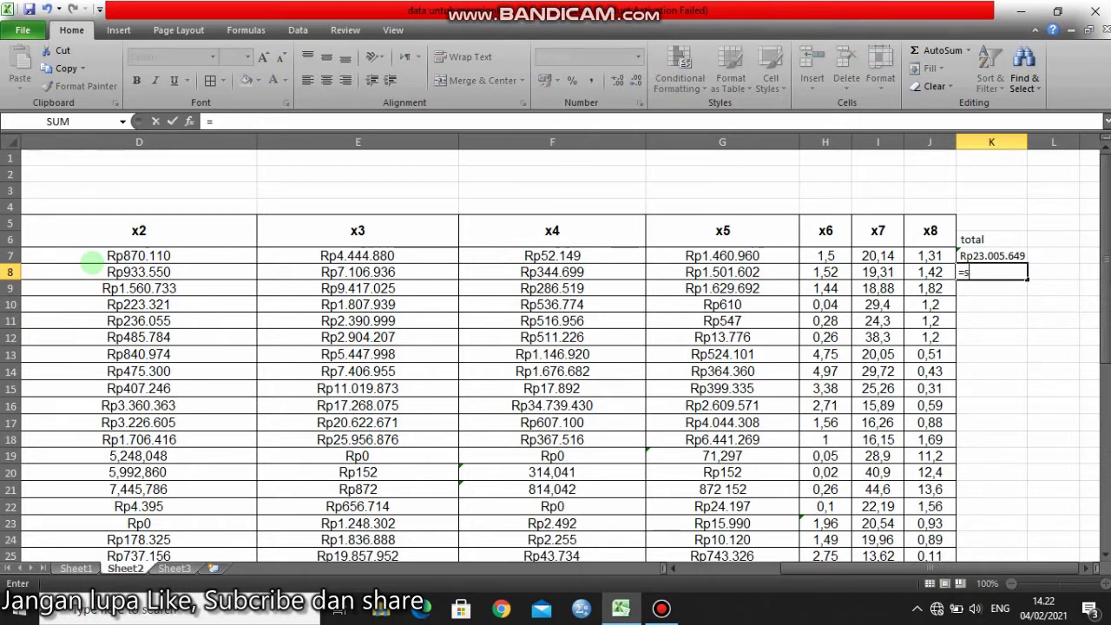
text(um()
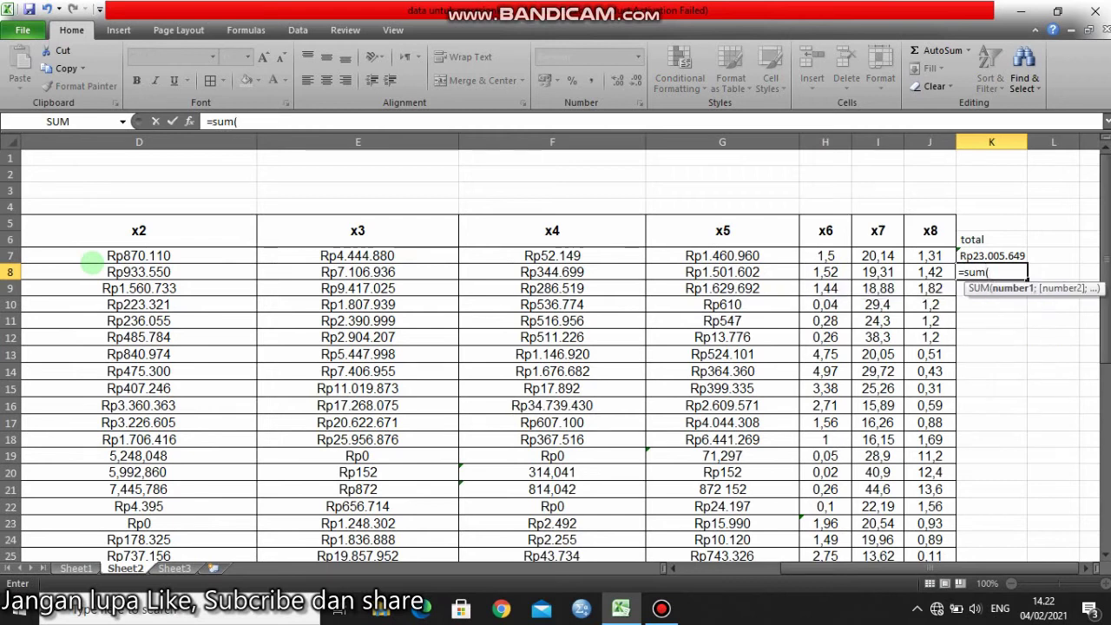
click(91, 272)
key(Left)
key(Left)
key(Right)
key(shift+Right)
key(shift+Right)
key(shift+Right)
key(shift+Right)
key(shift+Right)
key(shift+Left)
key(Return)
Fill the SUM formulas from K7:K8 down the total column for the remaining data rows.
key(Up)
key(Right)
key(Up)
key(Left)
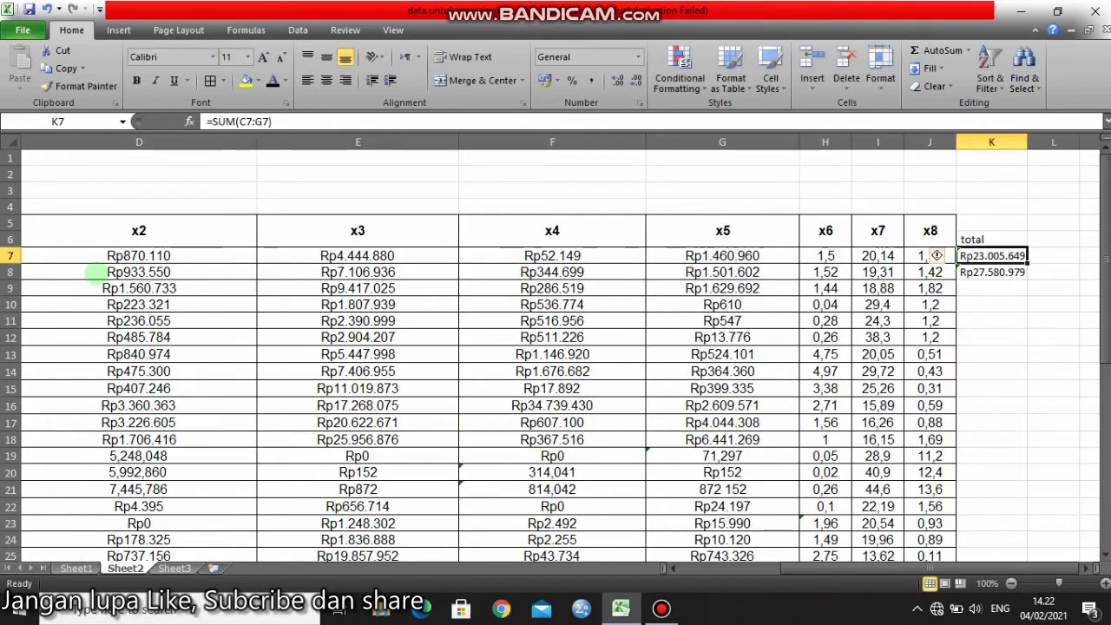
key(shift+Down)
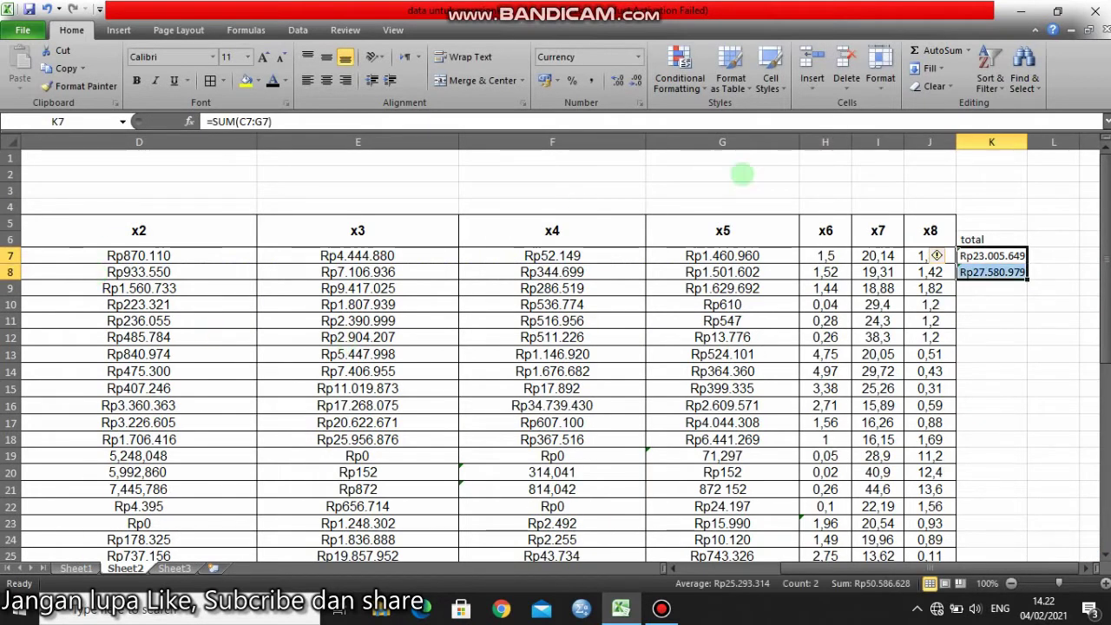
drag(1026, 278, 996, 490)
Check the filled totals in column K and look back across the table's columns to x1.
key(ctrl+Up)
key(ctrl+Up)
key(Down)
key(Down)
key(Down)
key(Down)
key(Down)
key(Down)
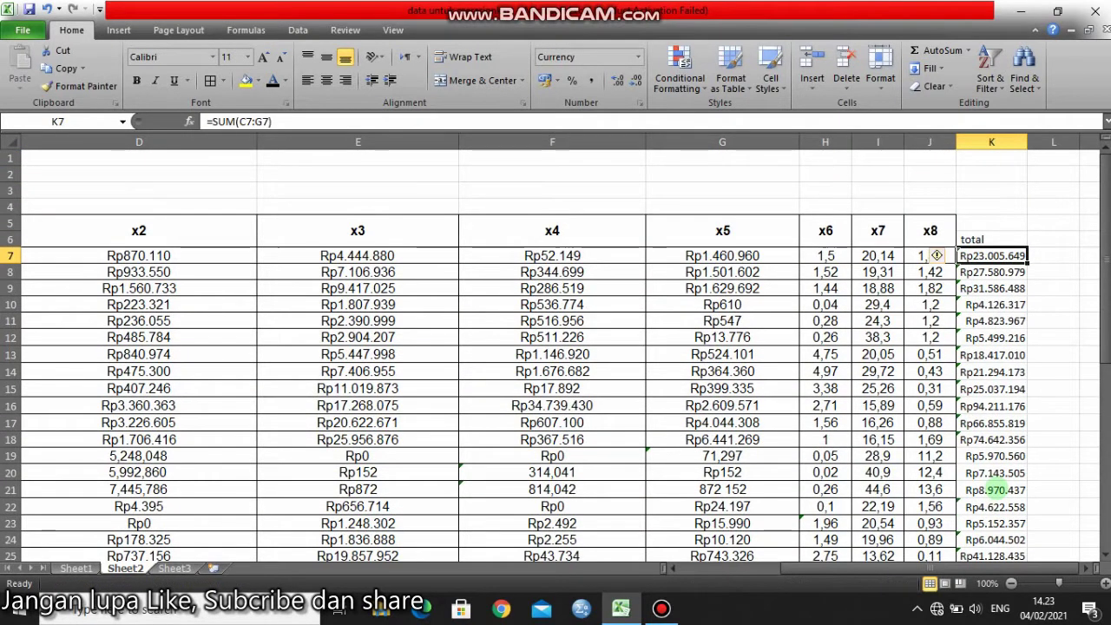
key(Up)
key(Up)
key(Down)
key(Down)
key(shift+Down)
key(Up)
key(Down)
key(Up)
key(Left)
key(Left)
key(Left)
key(Left)
key(Left)
key(Left)
key(Left)
key(Left)
Add the column headings x1, x2, x3, x4 and x5 in M6:Q6 beside the total column.
key(Right)
key(Right)
key(Right)
key(Right)
key(Right)
key(Right)
key(Right)
key(Right)
key(Right)
key(Down)
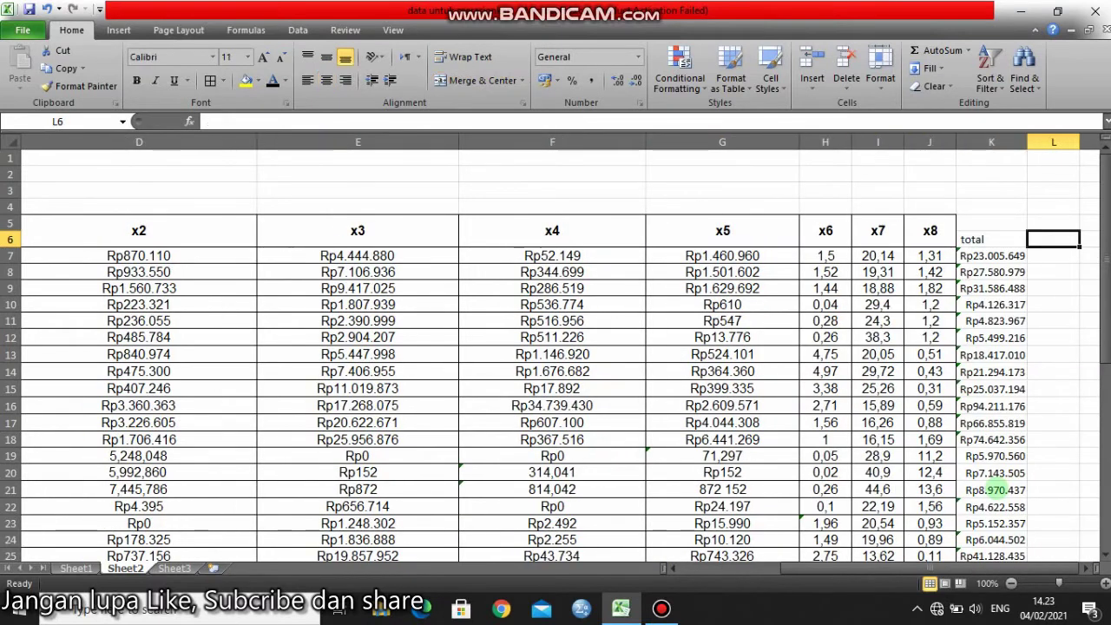
key(Right)
text(x1)
key(Return)
key(Up)
key(Right)
text(x2)
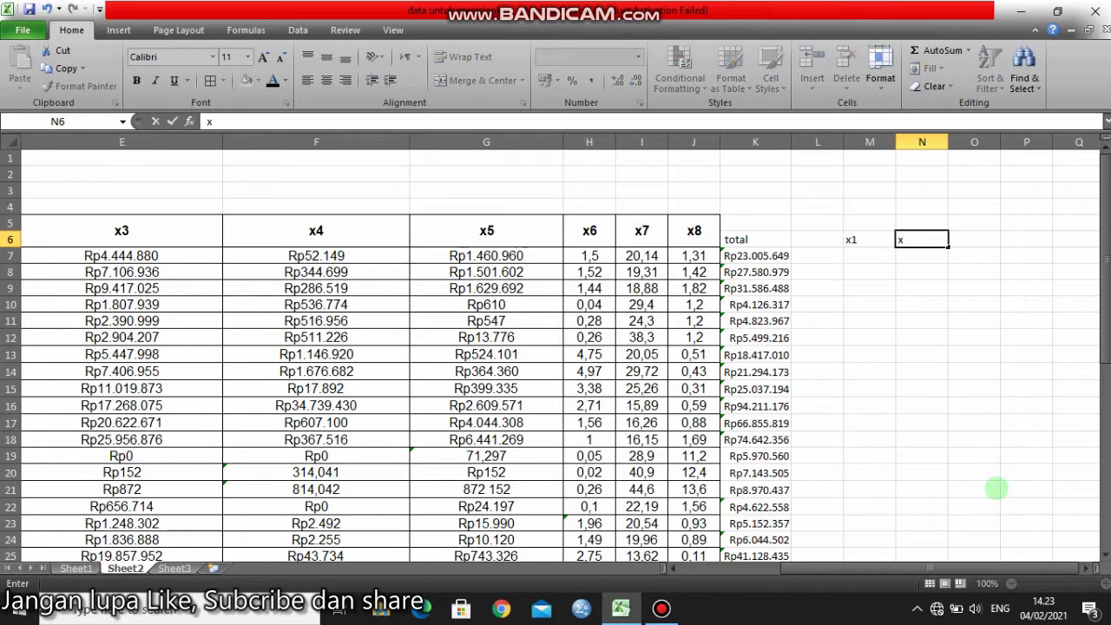
key(Right)
text(x3)
key(Right)
text(x4)
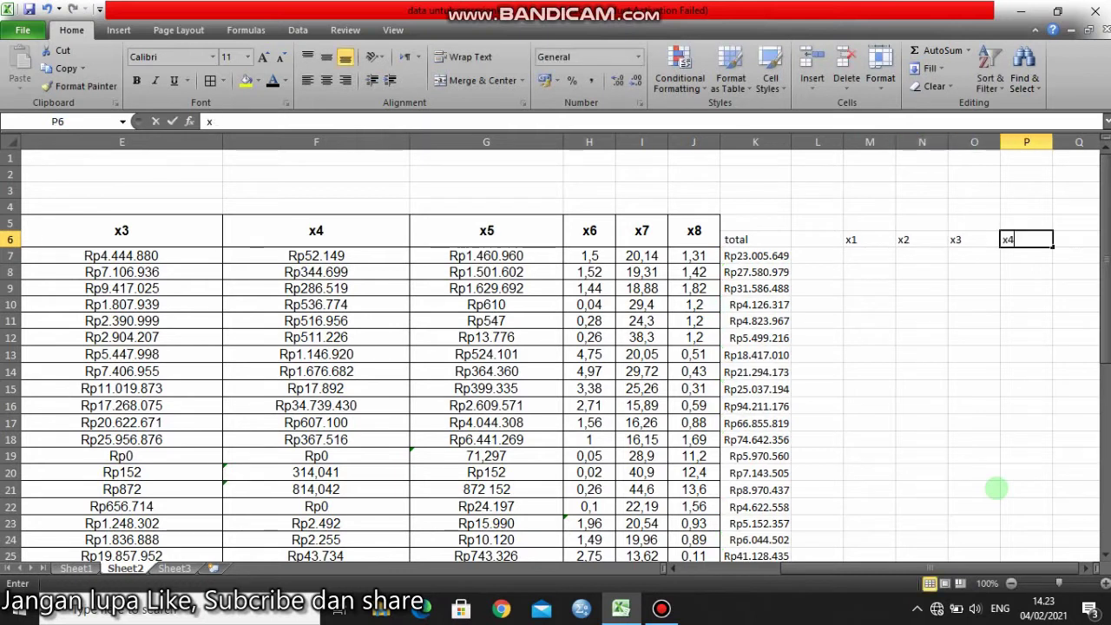
key(Right)
text(x5)
key(Right)
key(Left)
key(Left)
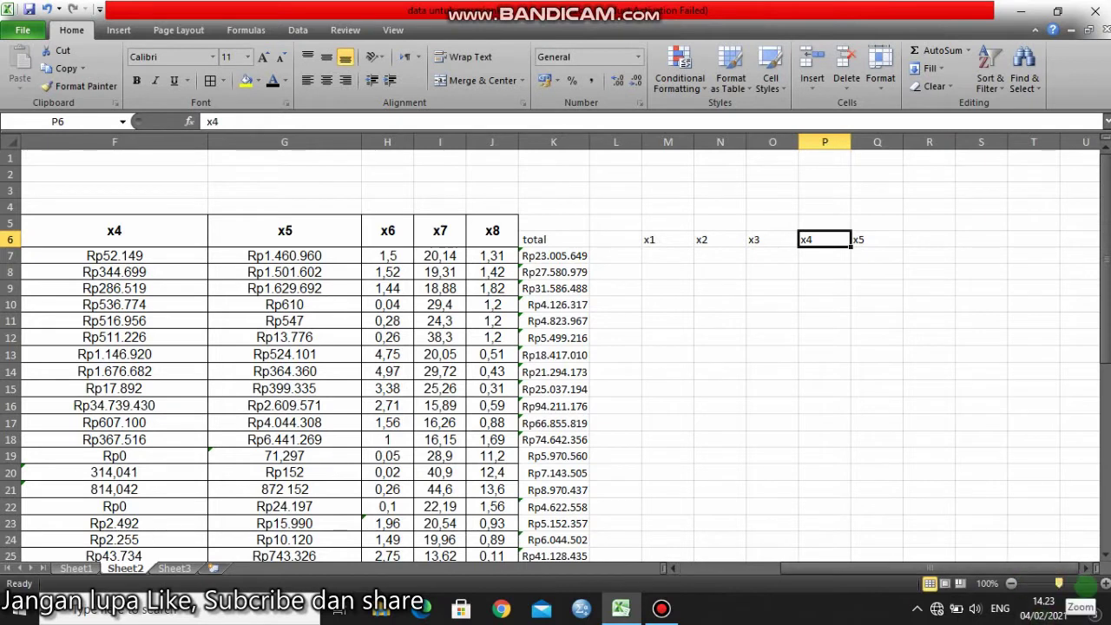
Enlarge the sheet view to 130% and widen the total column K so its rupiah amounts fit.
click(1104, 583)
click(1103, 583)
click(1104, 583)
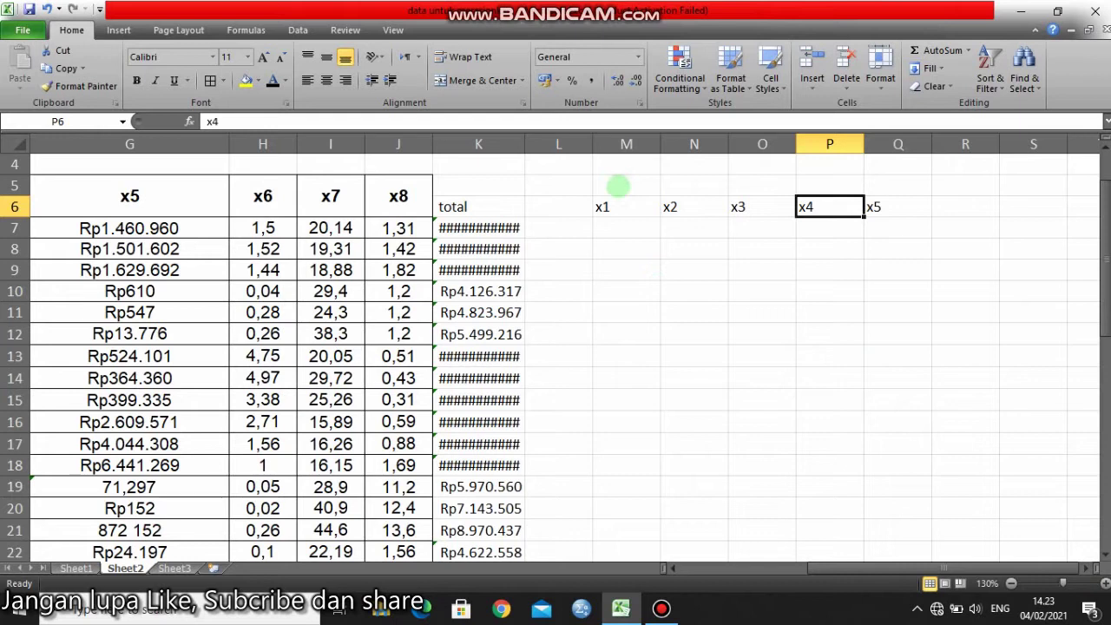
click(625, 225)
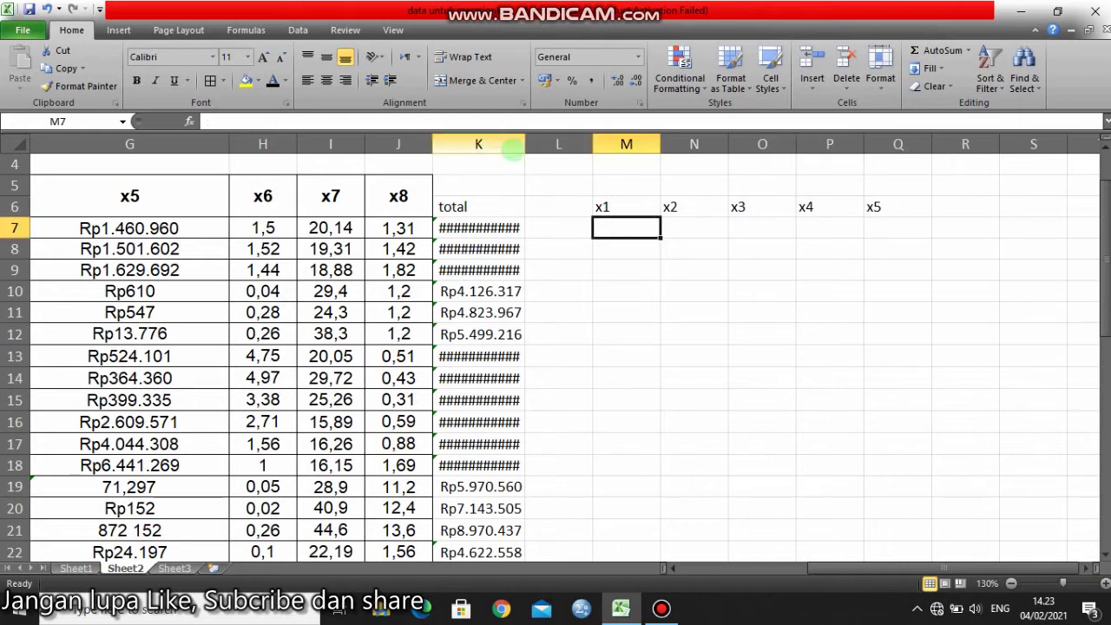
drag(524, 147, 548, 151)
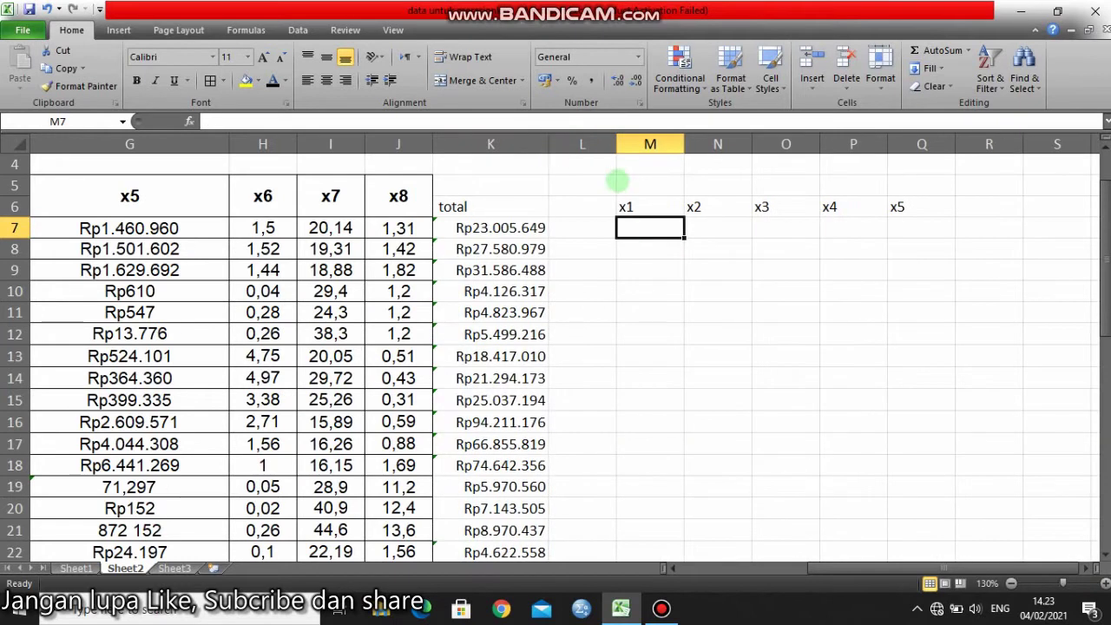
Calculate the first row's x1 share in M7 by dividing C7 by the total in K7.
key(Left)
key(Right)
text(=)
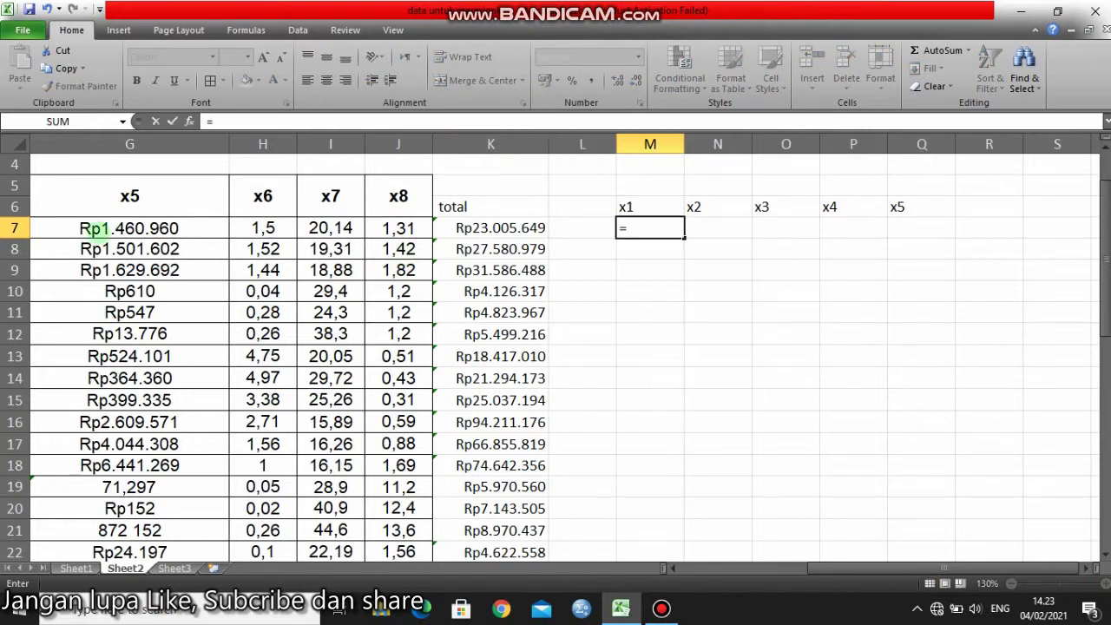
key(Left)
key(Left)
key(Left)
key(Left)
key(Left)
key(Left)
key(Left)
key(Left)
key(Left)
key(Left)
key(Left)
key(Right)
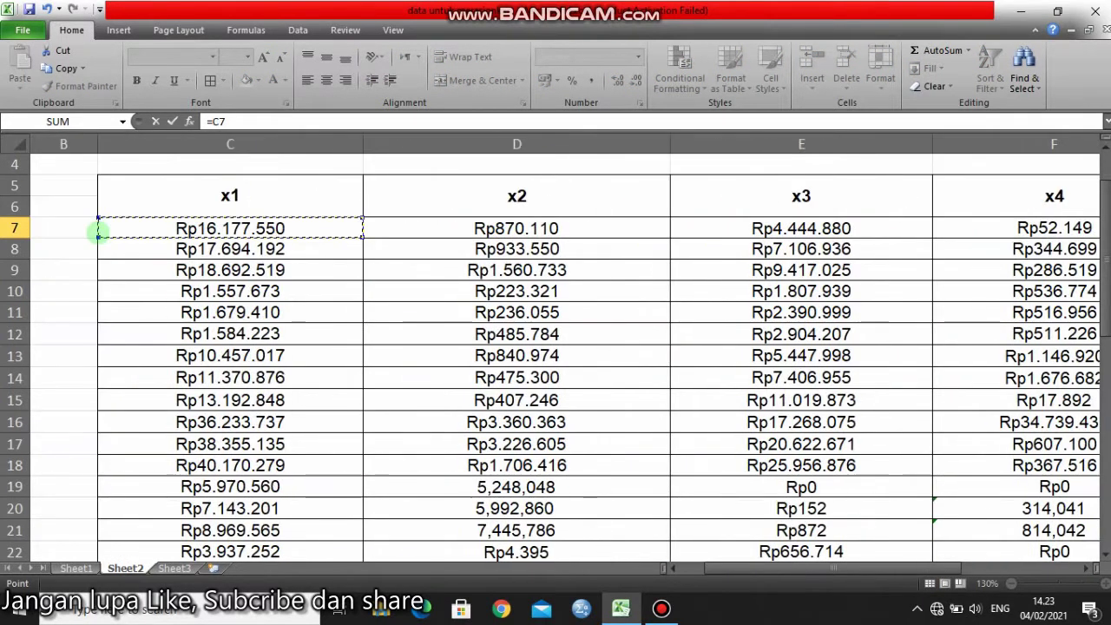
text(/)
key(Right)
key(Right)
key(Right)
key(Left)
key(Left)
key(Left)
key(Left)
key(Left)
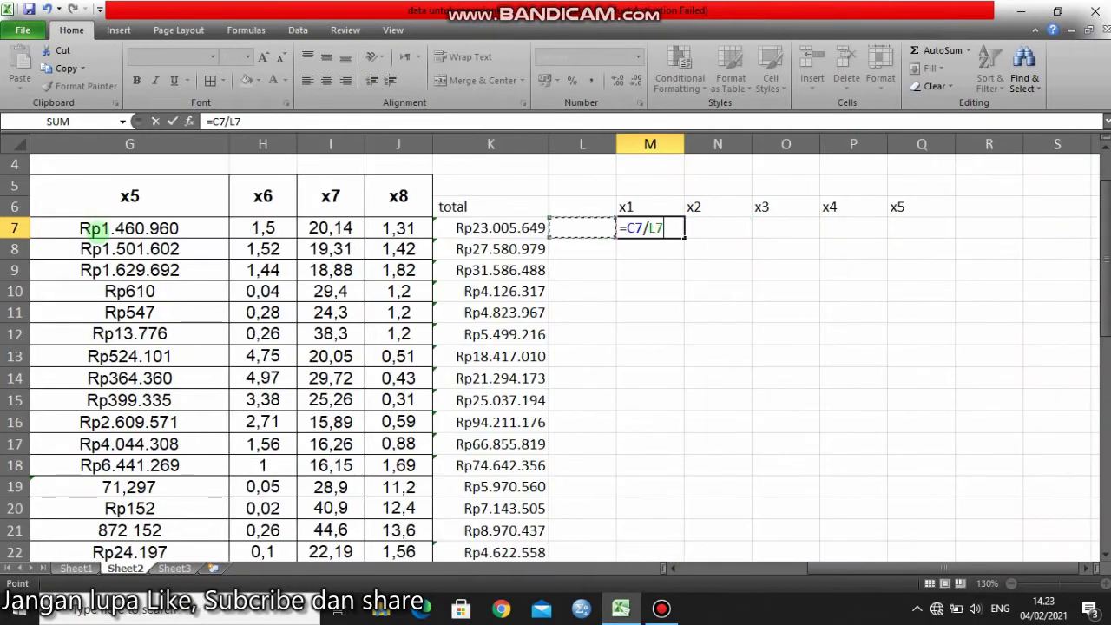
key(Return)
key(Up)
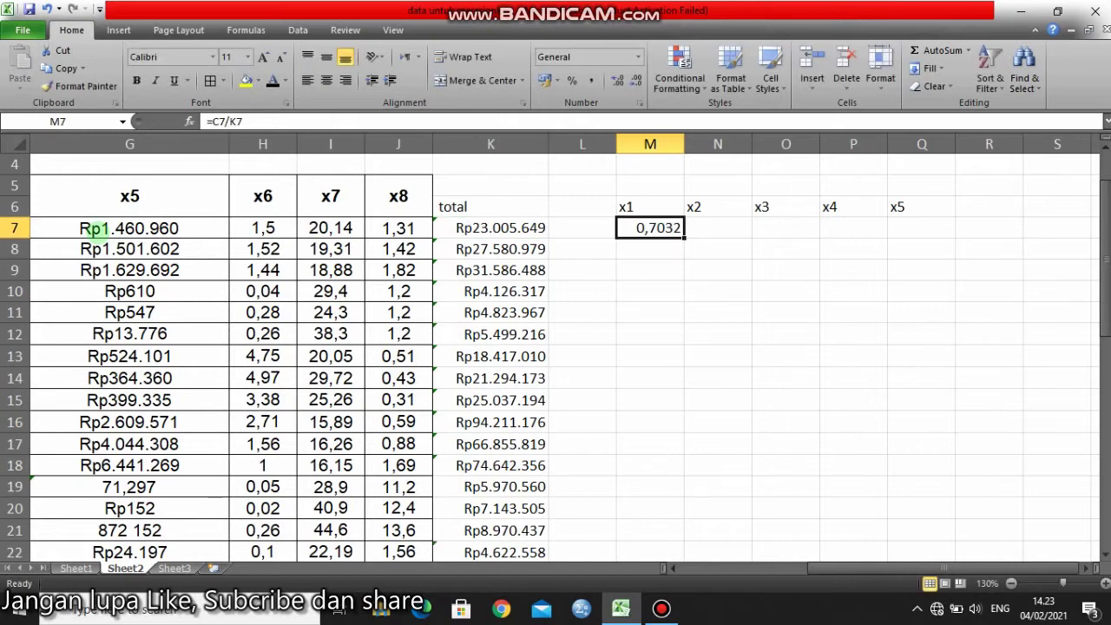
key(Left)
key(Right)
key(Down)
text(=)
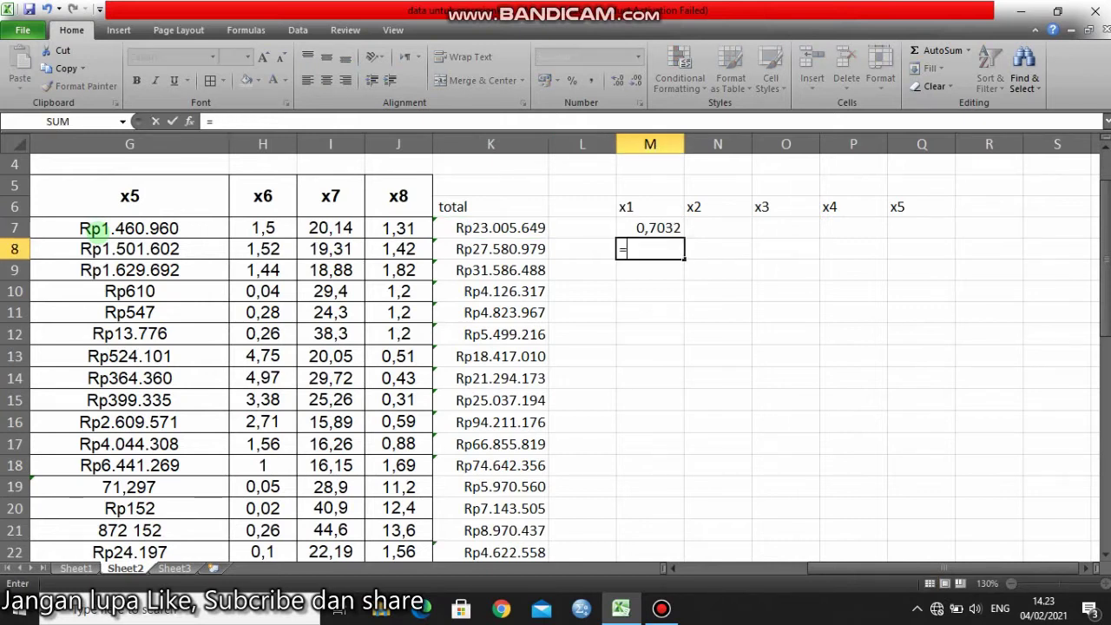
click(116, 251)
key(Left)
key(Left)
key(Left)
key(Left)
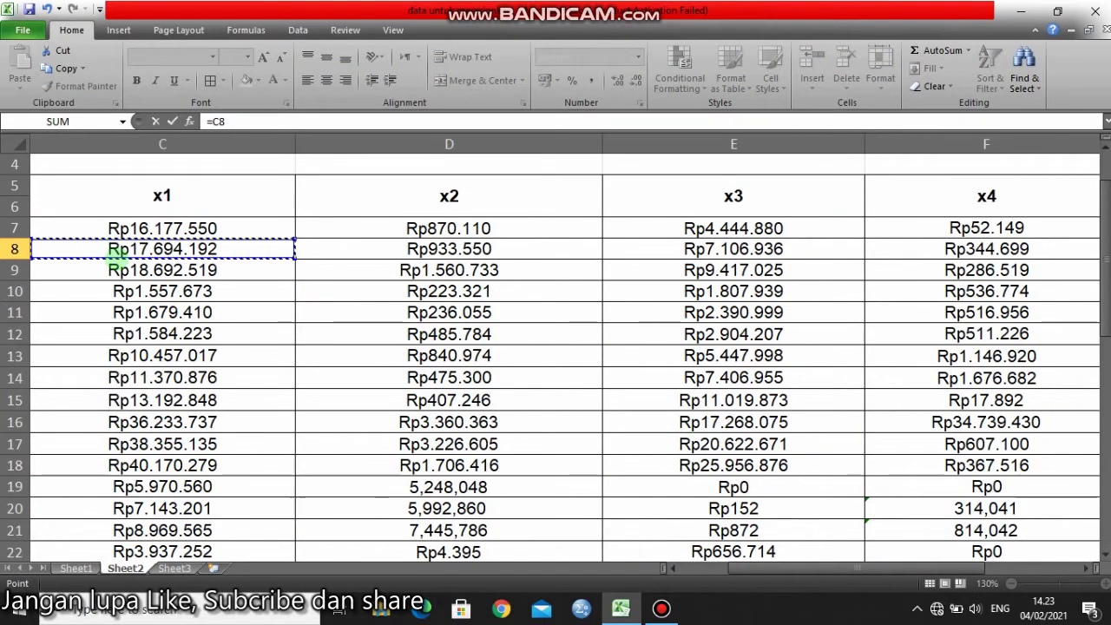
key(Return)
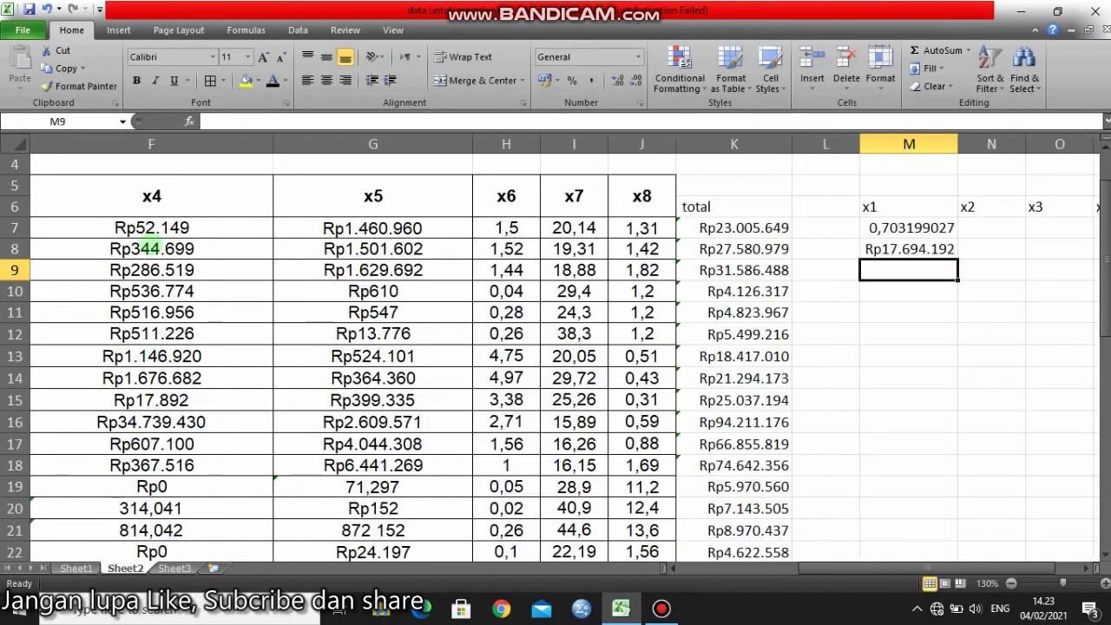
key(Up)
key(Delete)
Calculate the second row's x1 share in M8 by dividing C8 by the total in K8.
text(=)
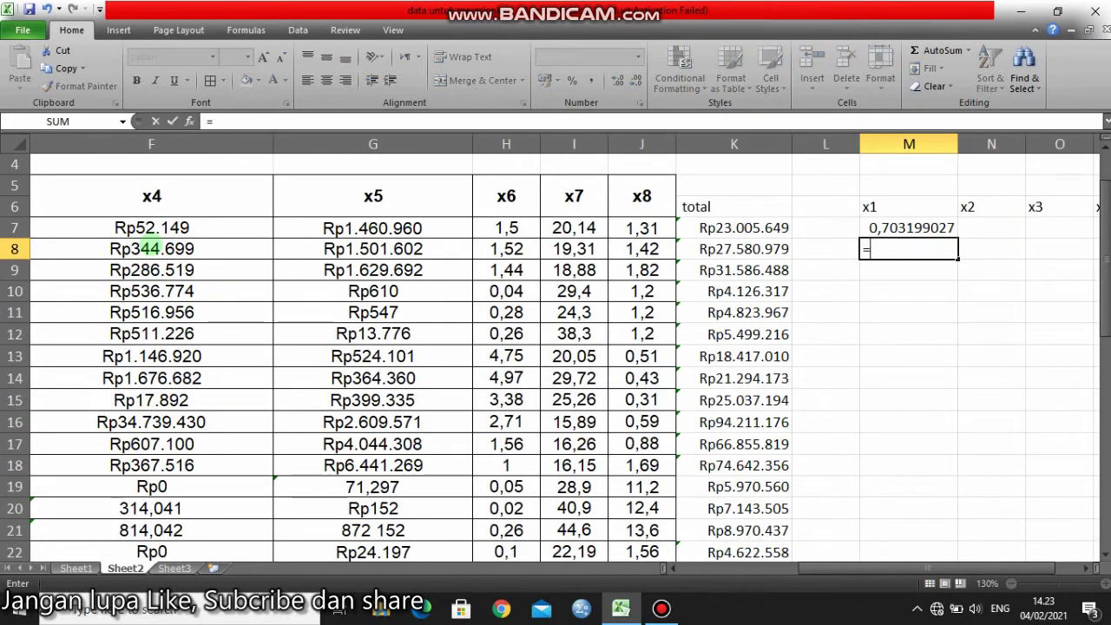
key(Left)
key(Left)
key(Left)
key(Left)
key(Left)
key(Left)
key(Left)
key(Left)
key(Left)
key(Left)
key(Left)
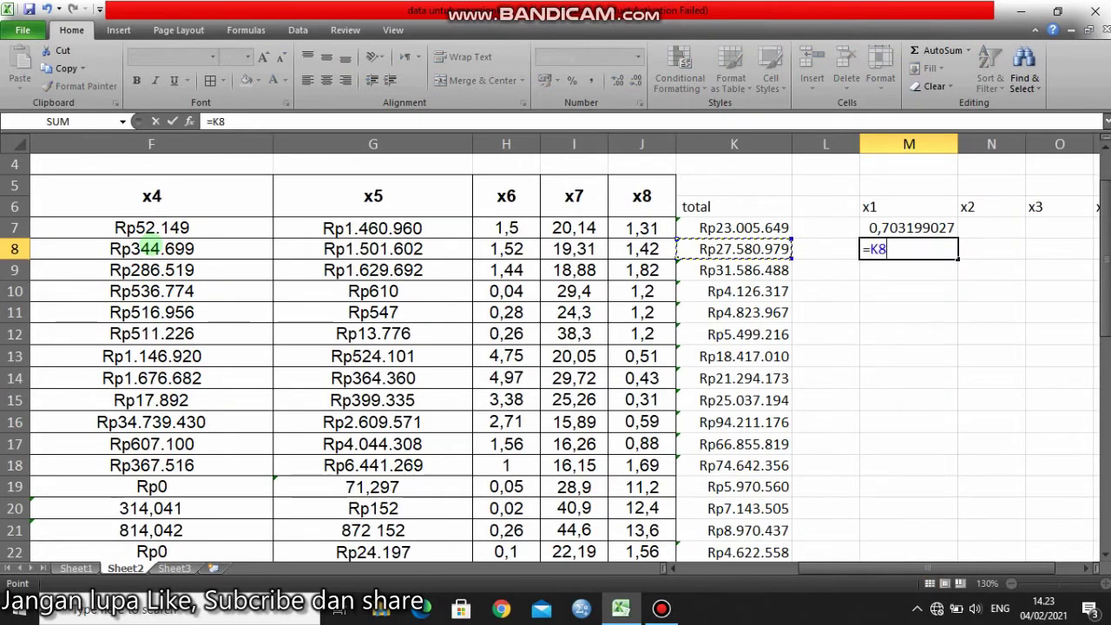
key(Right)
text(/)
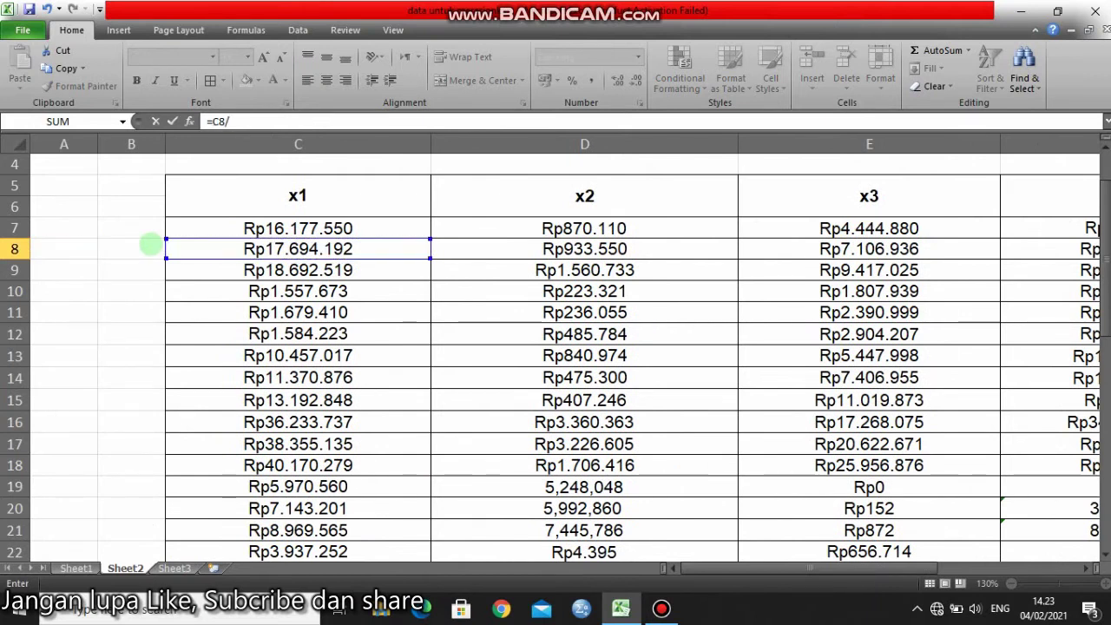
key(Right)
key(Right)
key(Left)
key(Left)
key(Left)
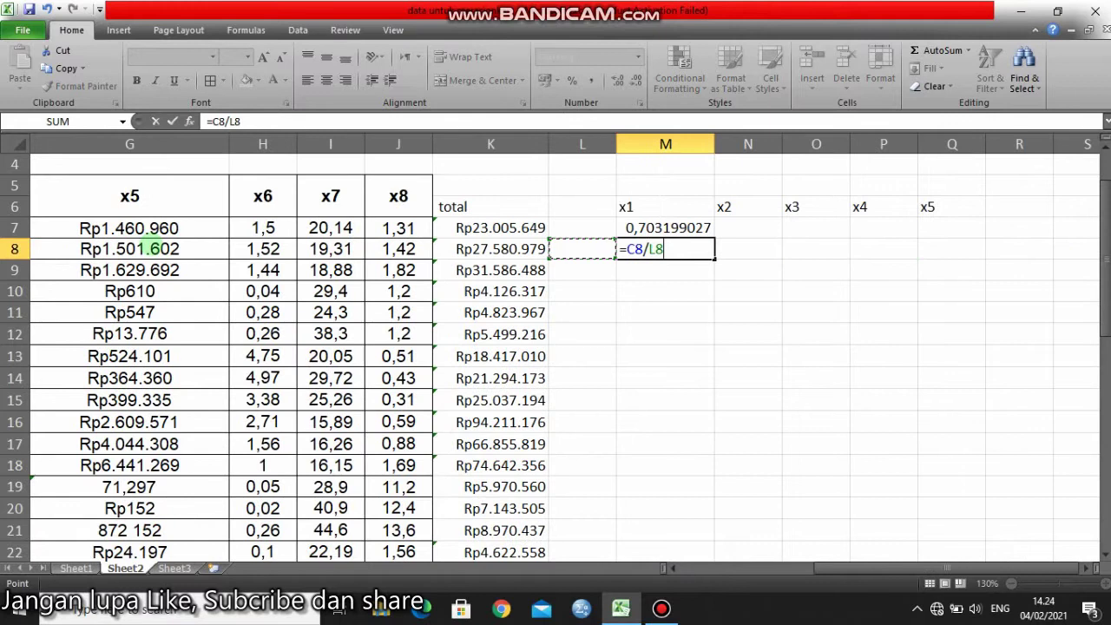
key(Return)
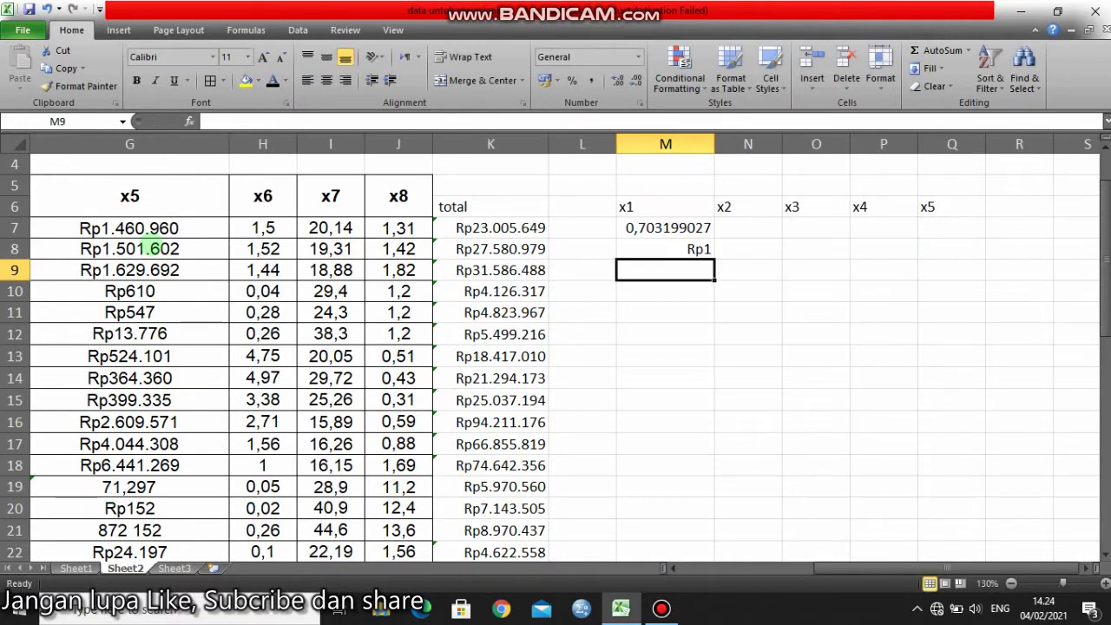
Change the number format of the x1 share in M8 to General.
key(Up)
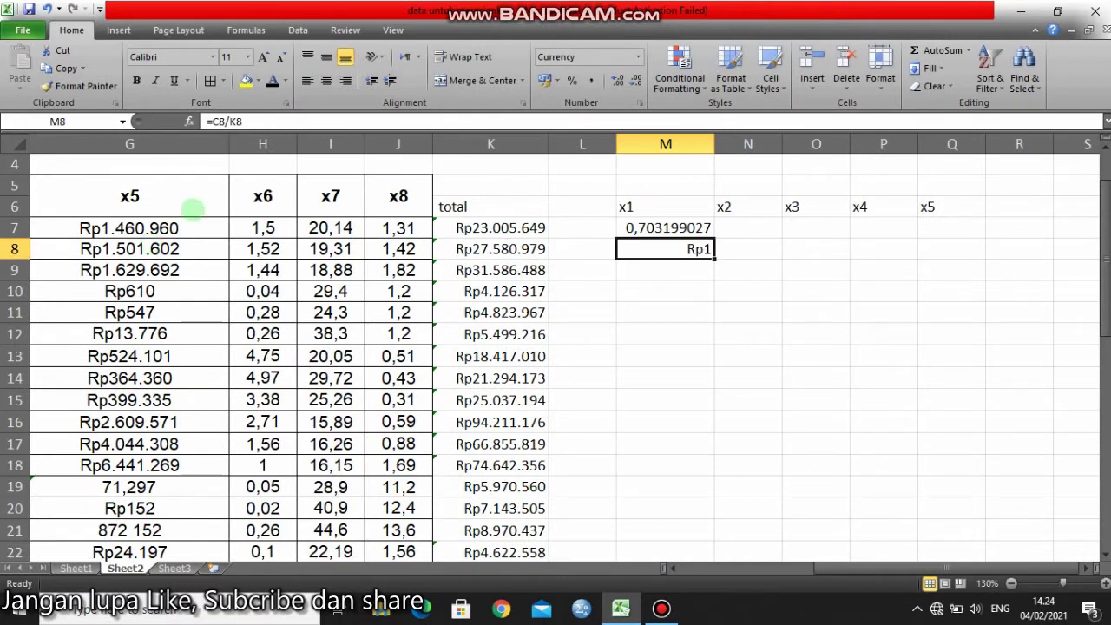
click(639, 58)
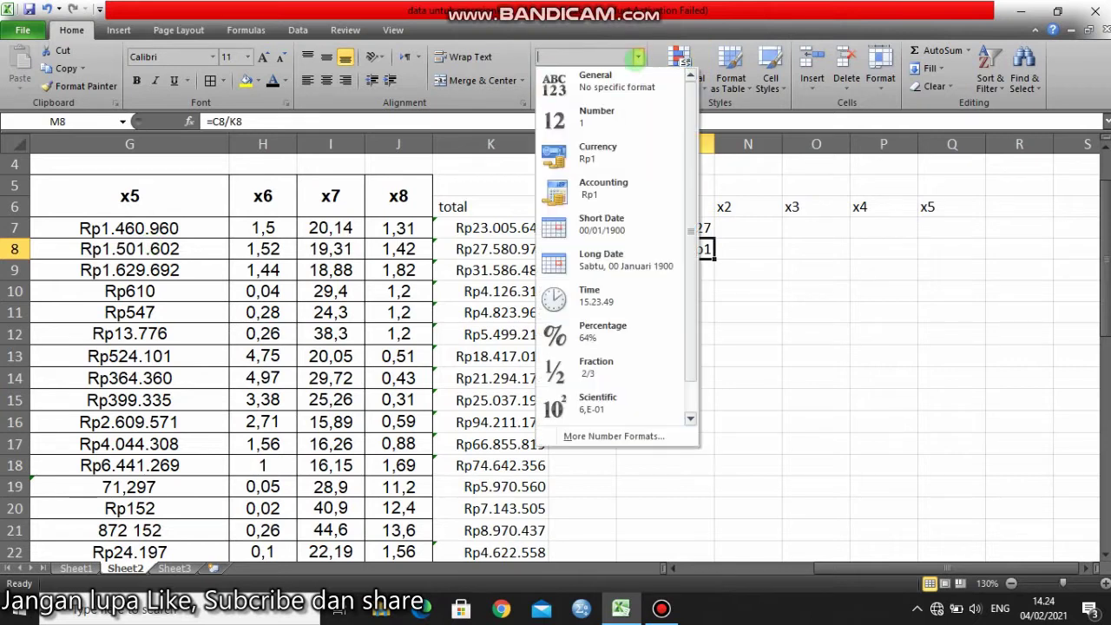
click(614, 81)
Fill the division formulas from M7:M8 down the new x1 column for the remaining data rows.
key(Up)
key(Down)
key(Up)
key(shift+Down)
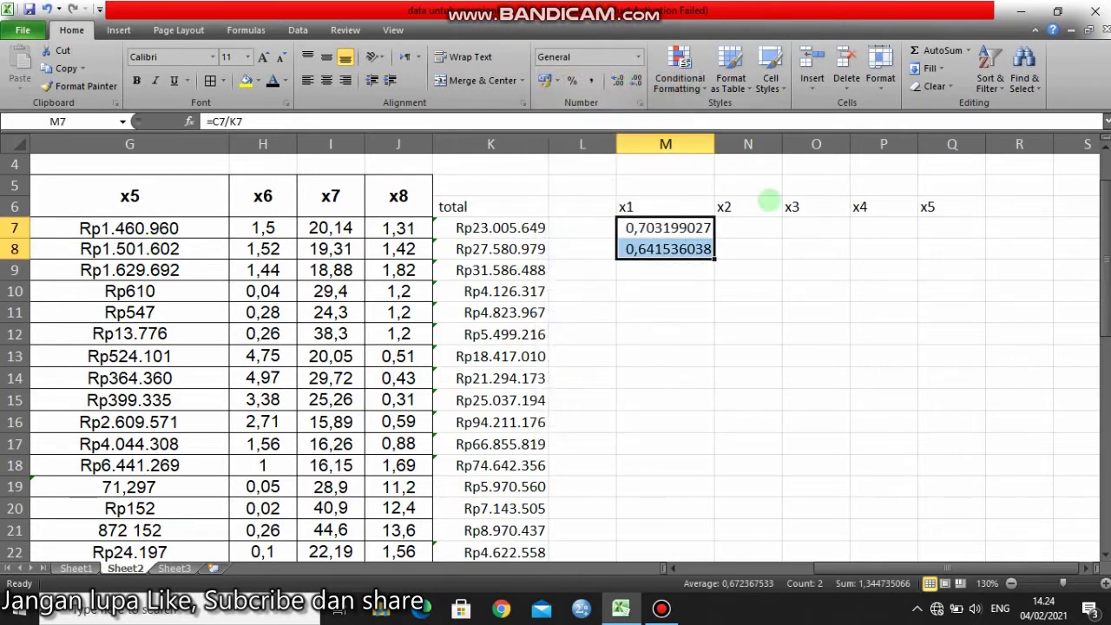
drag(712, 256, 643, 348)
mouse_move(647, 193)
mouse_down()
mouse_move(645, 149)
mouse_move(639, 223)
mouse_move(644, 197)
mouse_up()
Check the filled x1 shares in column M from the first data row down to row 19.
key(ctrl+Up)
key(Down)
key(Down)
key(Down)
key(Down)
key(Down)
key(Down)
key(Down)
key(Down)
key(Down)
key(Down)
key(Down)
key(Down)
key(Down)
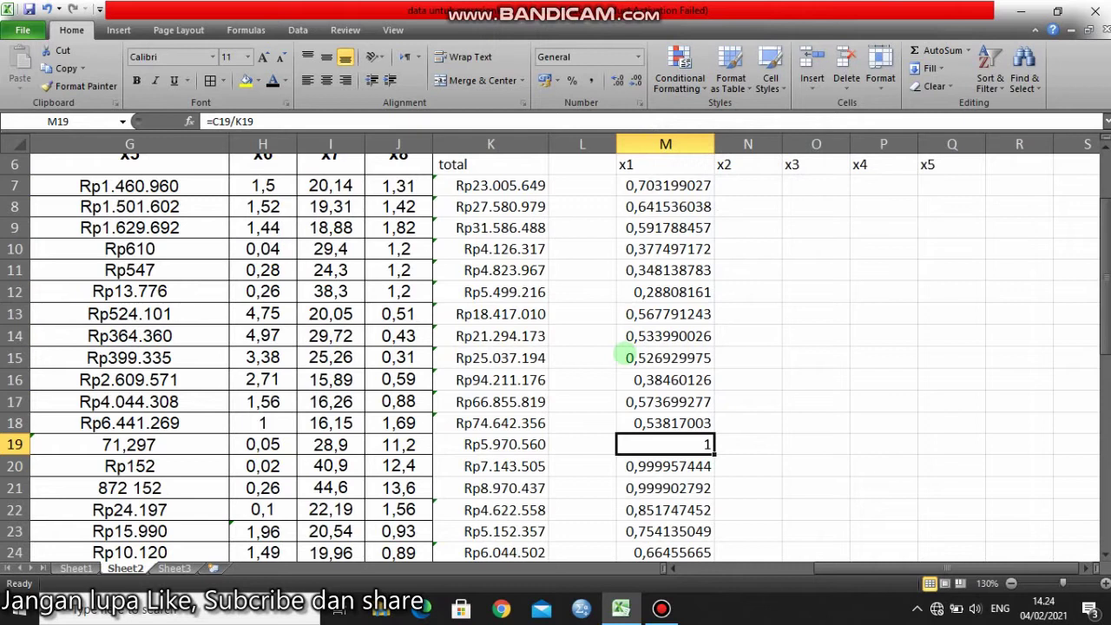
key(Up)
key(Up)
key(Up)
key(Up)
key(Up)
key(Up)
key(Up)
key(Up)
key(Up)
key(Up)
key(Up)
key(Up)
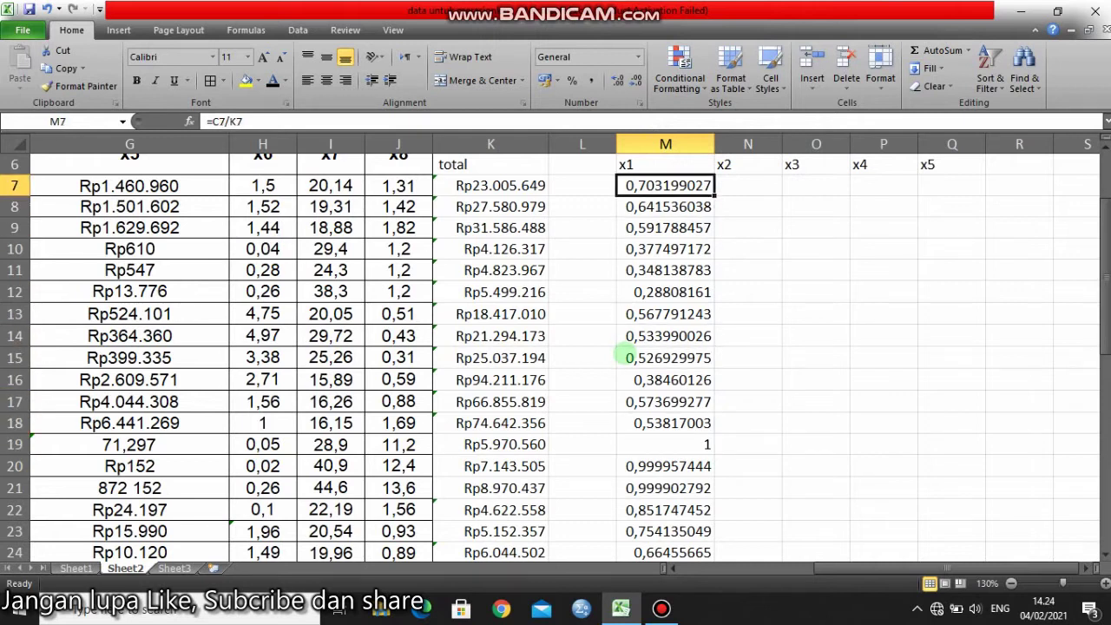
Calculate the first row's x2 share in N7 by dividing D7 by the total in K7.
key(Right)
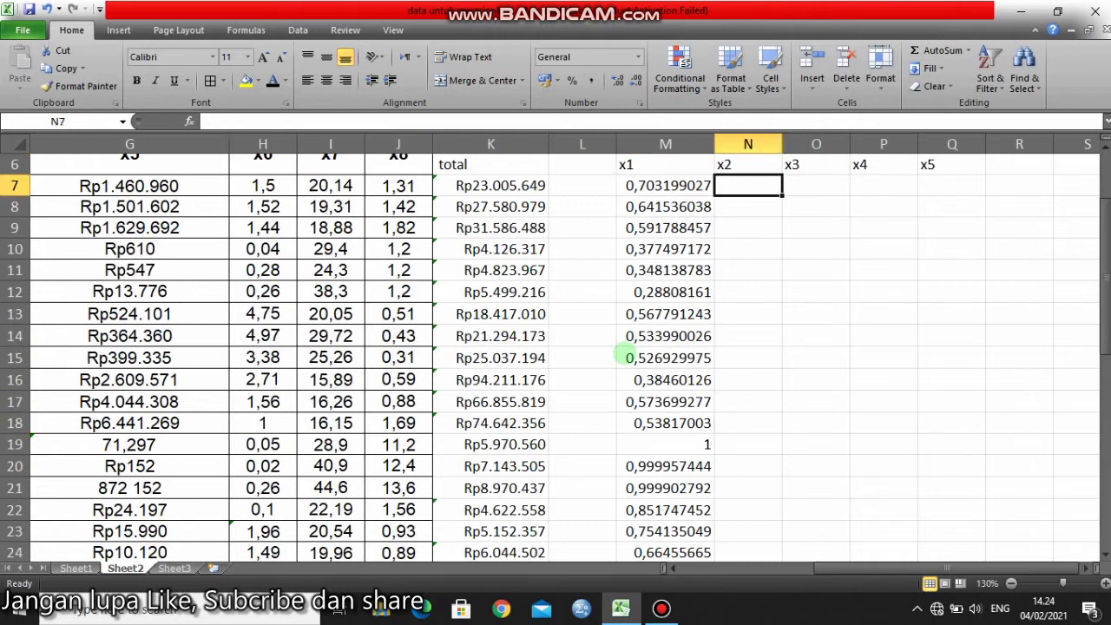
text(=)
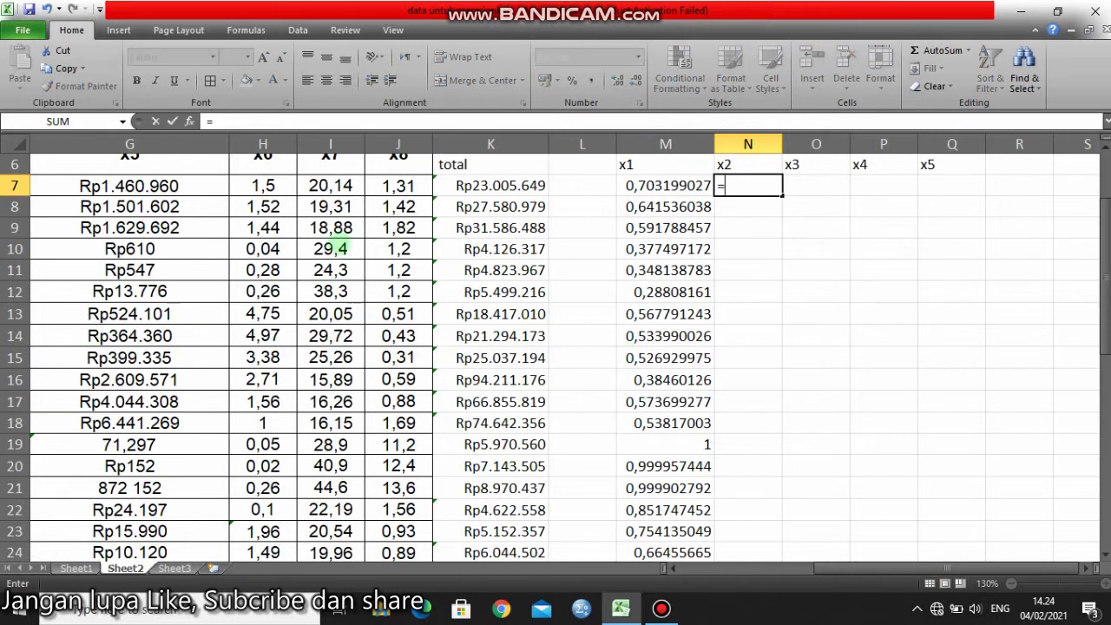
click(167, 208)
key(Left)
key(Left)
key(Left)
key(Up)
text(/)
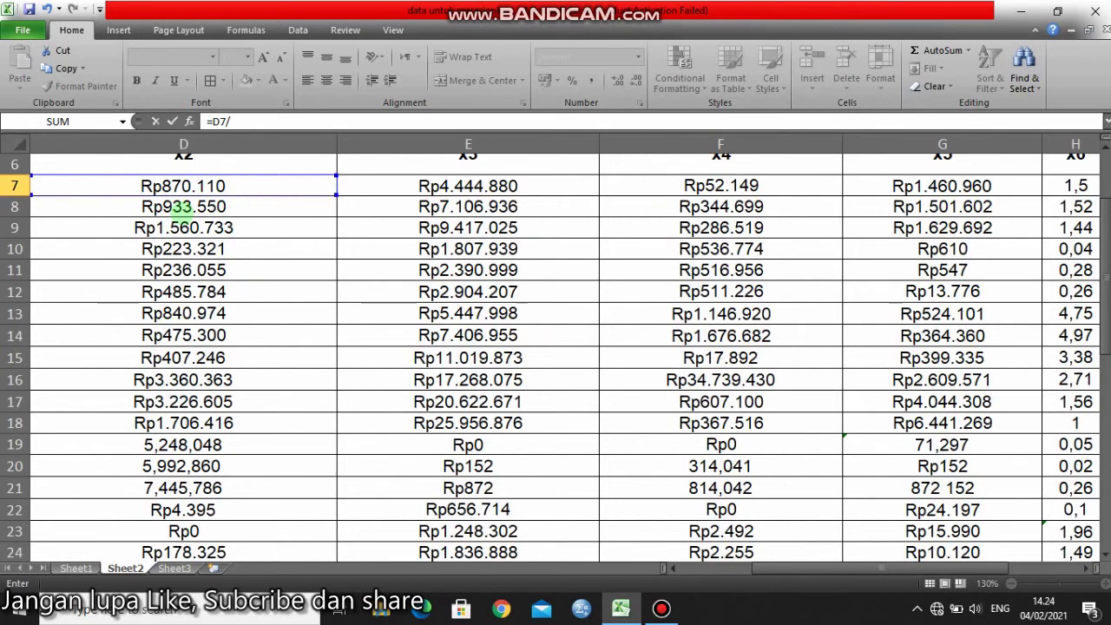
key(Right)
key(Left)
key(Left)
key(Left)
key(Left)
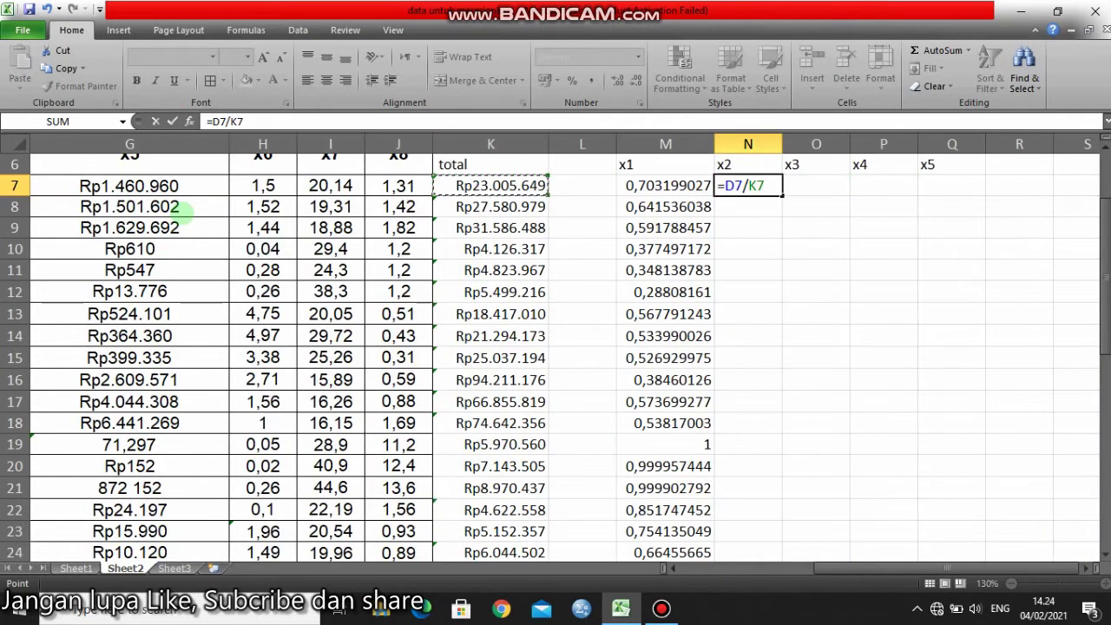
key(Return)
Calculate the second row's x2 share in N8 by dividing D8 by the total in K8.
text(=)
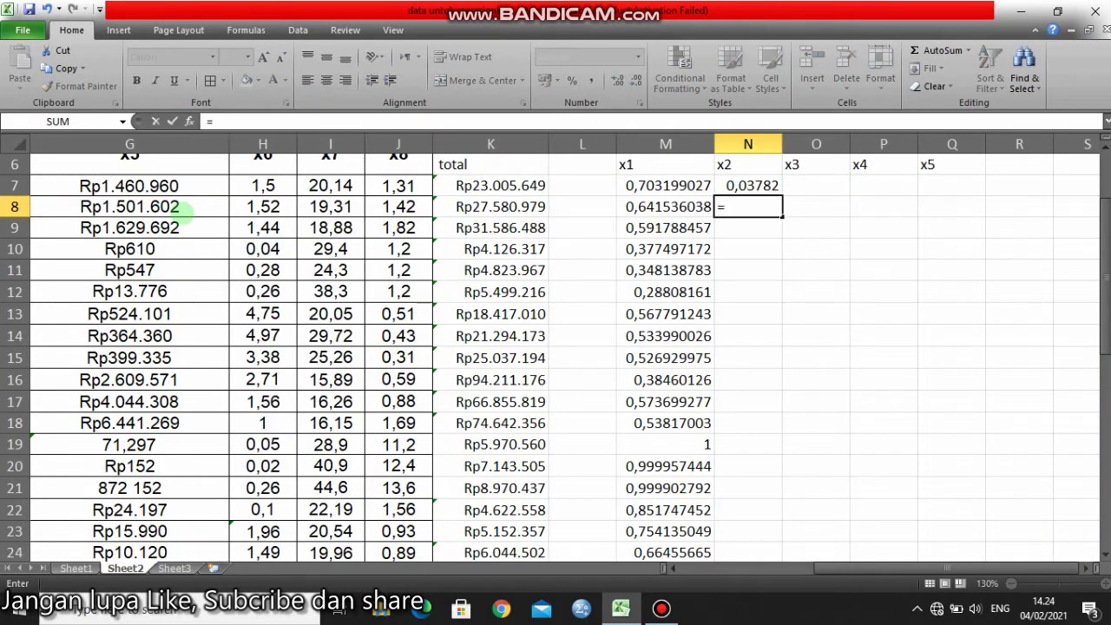
click(103, 209)
key(Left)
key(Left)
key(Left)
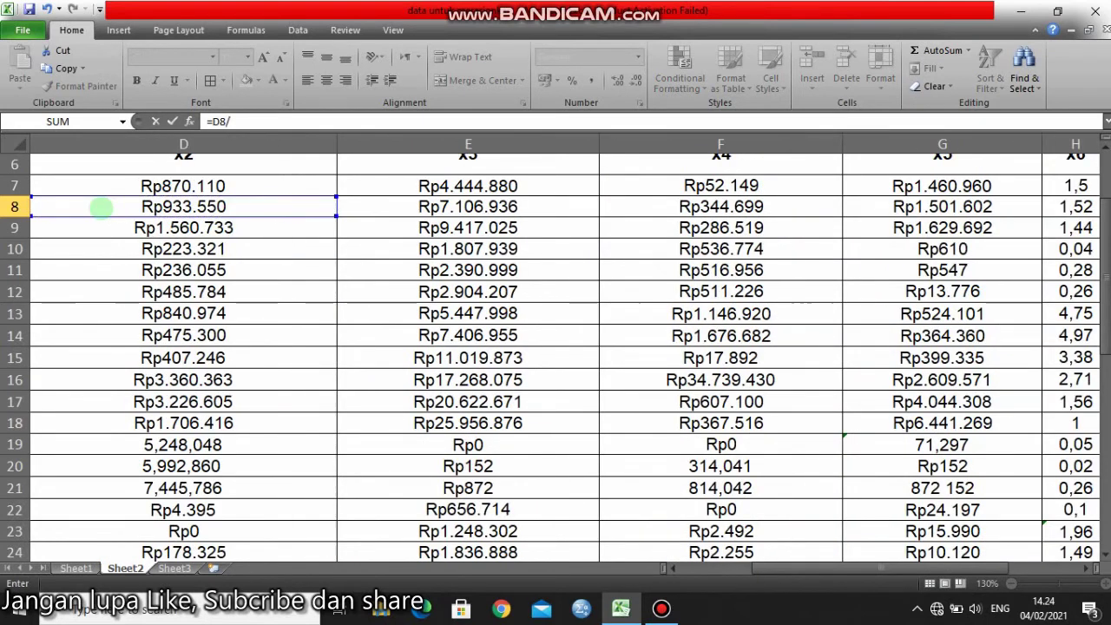
text(/)
key(Left)
key(Left)
key(Left)
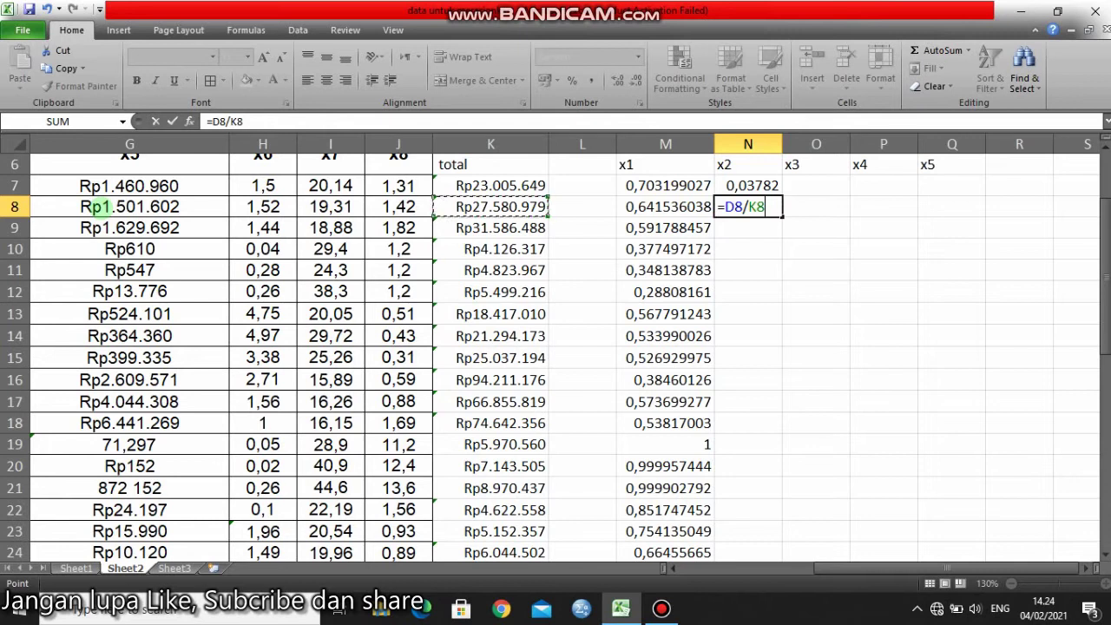
key(Return)
Fill the division formulas from N7:N8 down the new x2 column for the remaining data rows.
key(Up)
key(Up)
key(shift+Down)
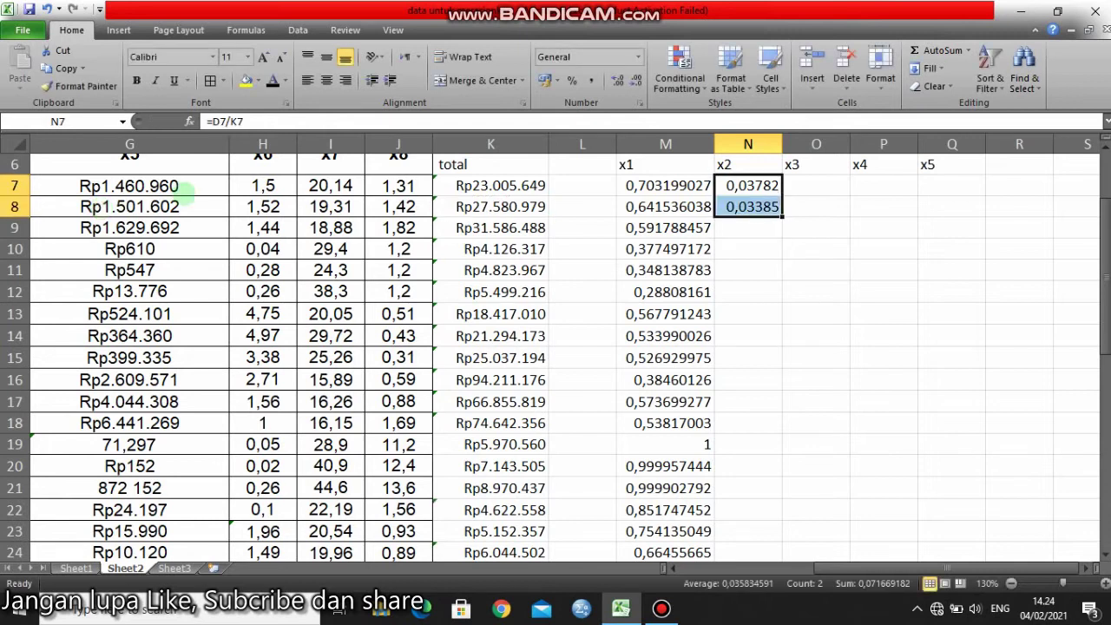
drag(781, 215, 772, 521)
Calculate the first row's x3 share in O7 by dividing E7 by the total in K7.
key(Up)
key(Up)
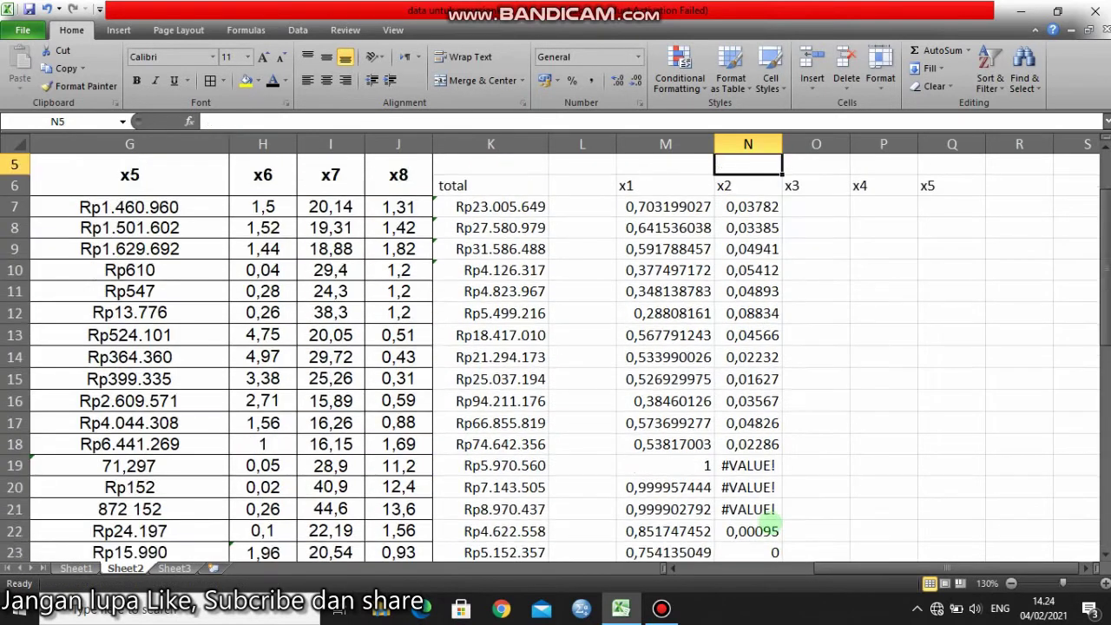
scroll(772, 520, up, 1)
key(Down)
key(Down)
key(Down)
key(Right)
key(Up)
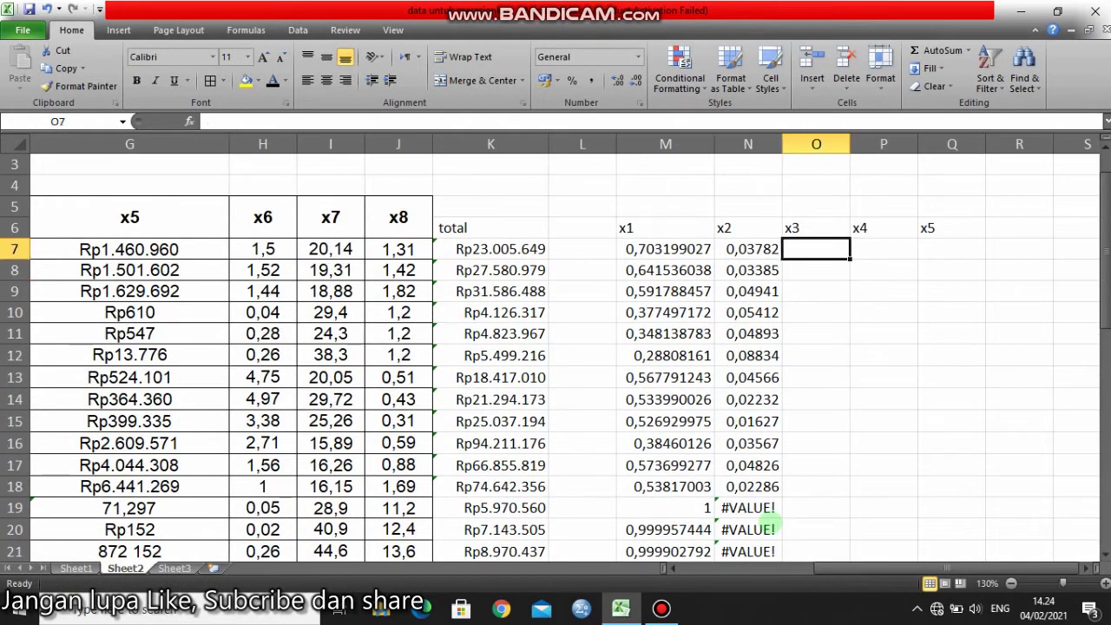
text(=)
click(156, 284)
key(Left)
key(Left)
key(Left)
key(Right)
key(Up)
key(Up)
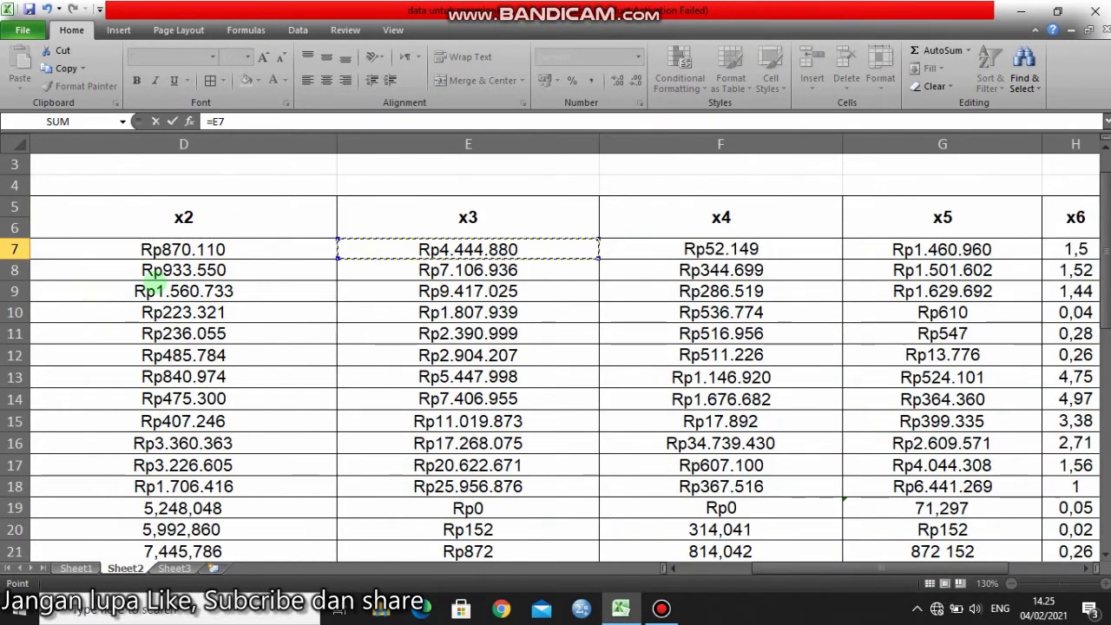
text(/)
key(Right)
key(Right)
key(Left)
key(Left)
key(Left)
key(Left)
key(Left)
key(Left)
key(ctrl+Return)
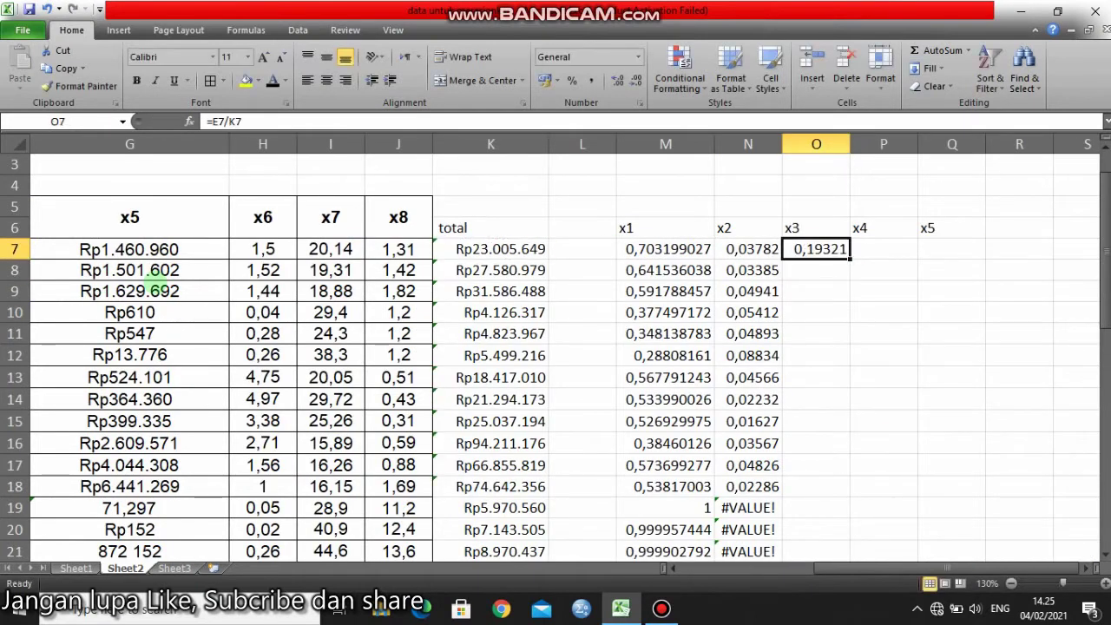
Calculate the second row's x3 share in O8 by dividing E8 by the total in K8.
key(Down)
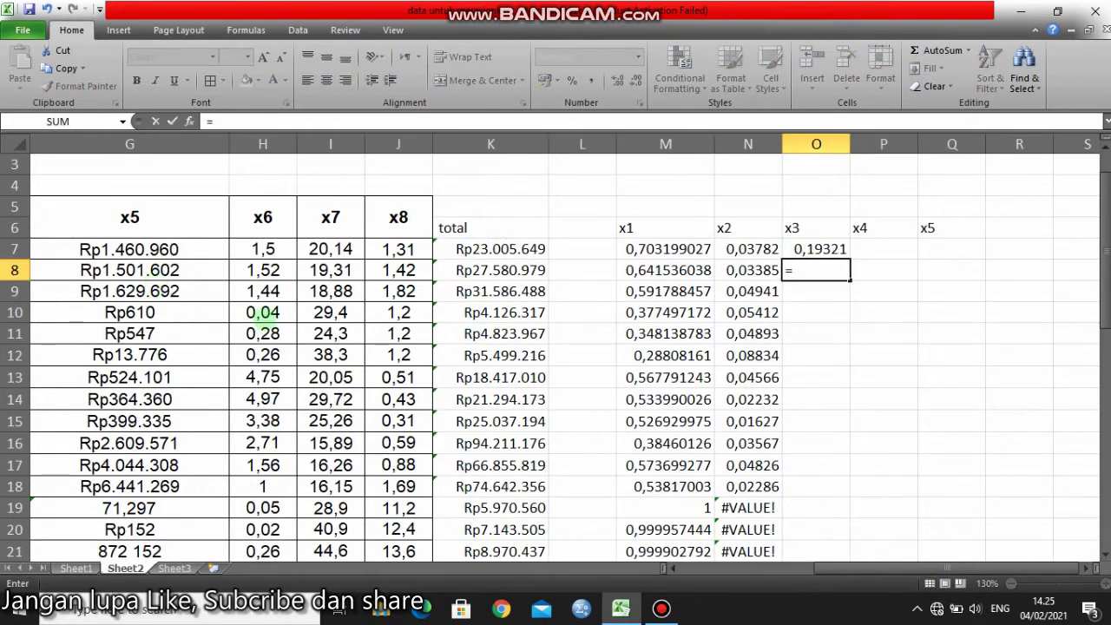
click(134, 270)
key(Left)
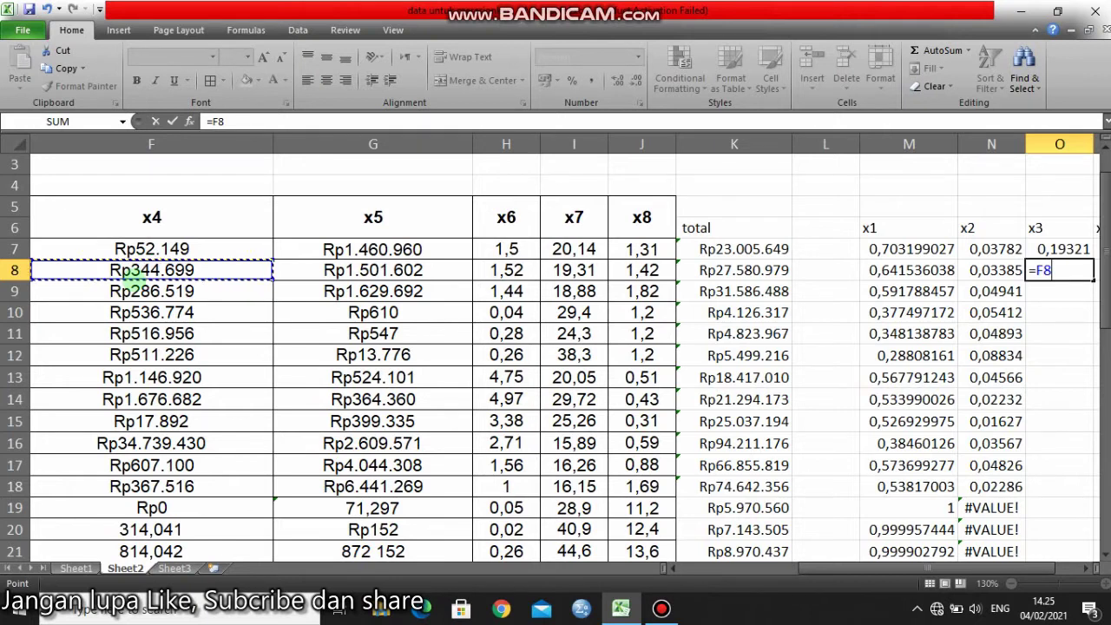
key(Left)
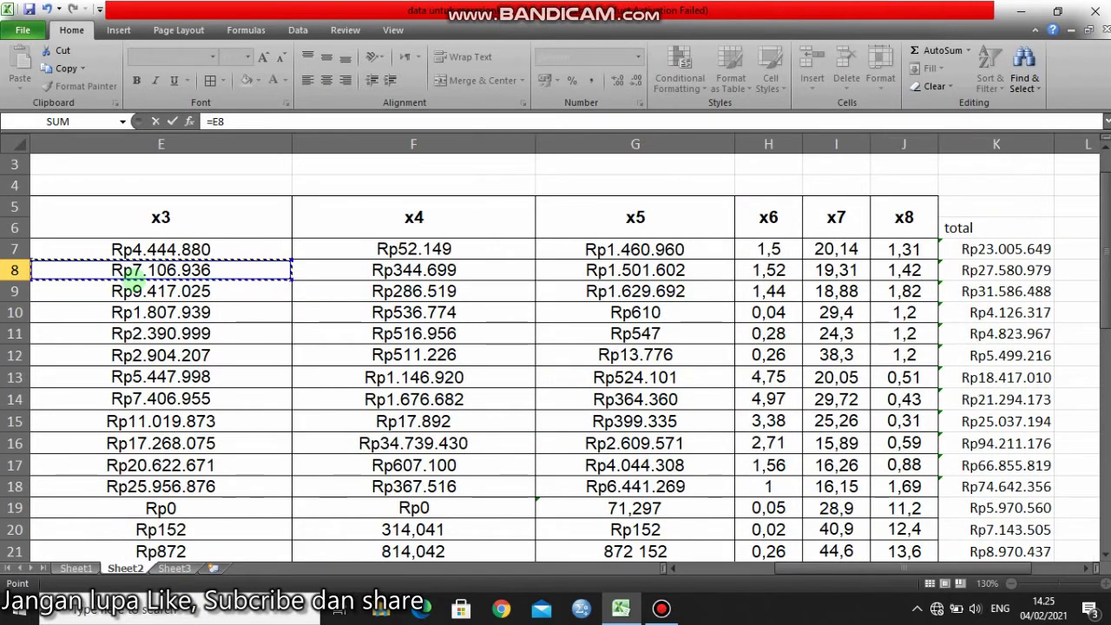
text(/)
key(Right)
key(Right)
key(Left)
key(Left)
key(Left)
key(Left)
key(Left)
key(Left)
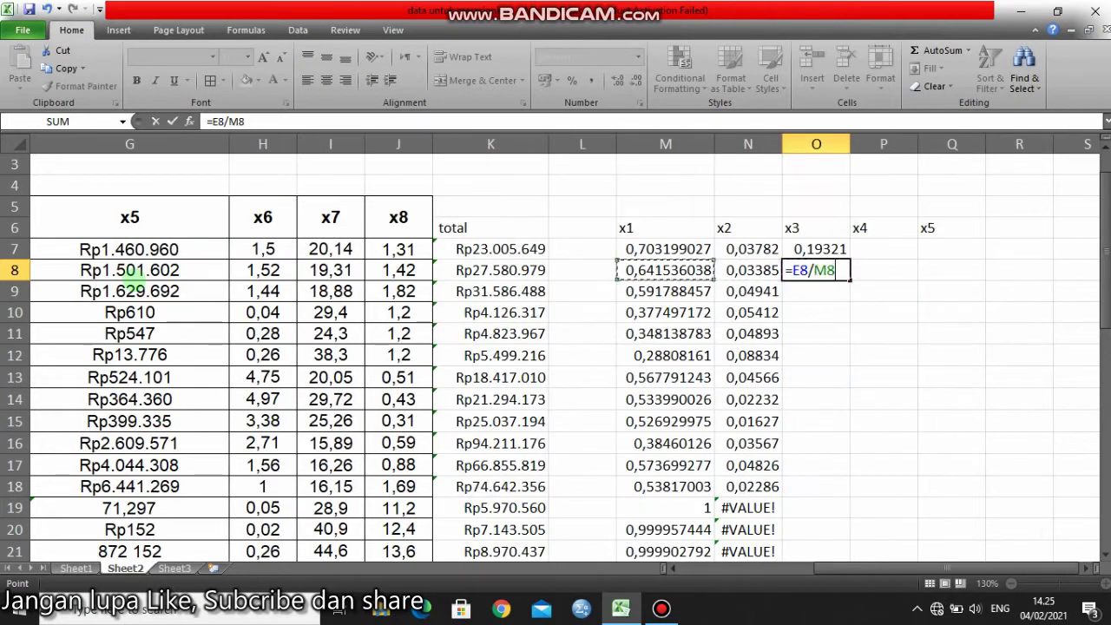
key(Return)
Fill the division formulas from O7:O8 down the new x3 column to row 45.
key(Up)
key(Up)
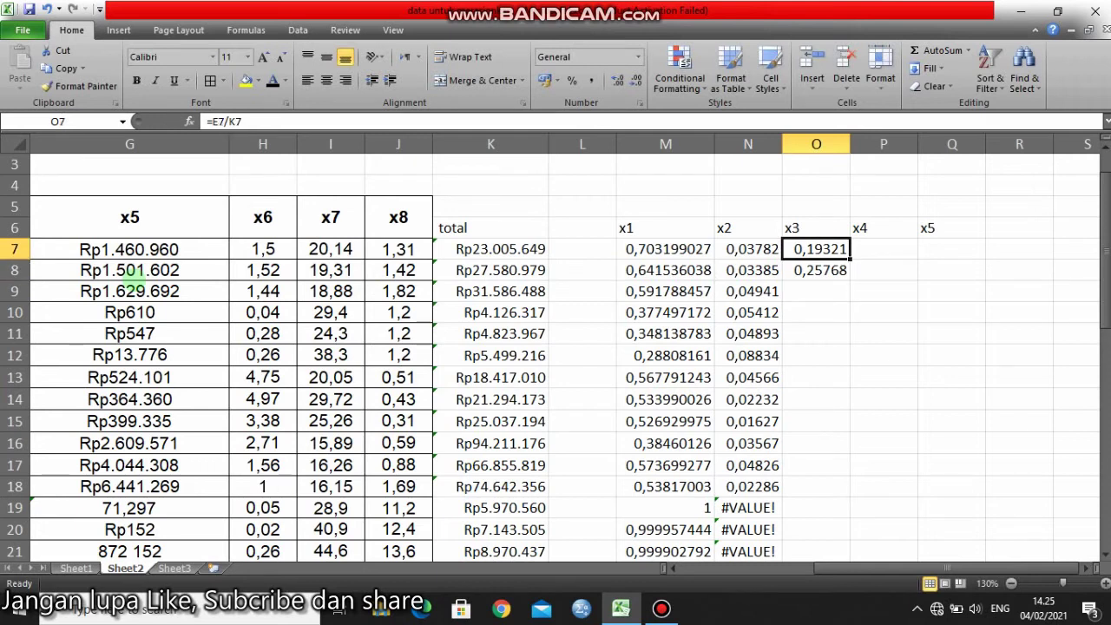
key(shift+Down)
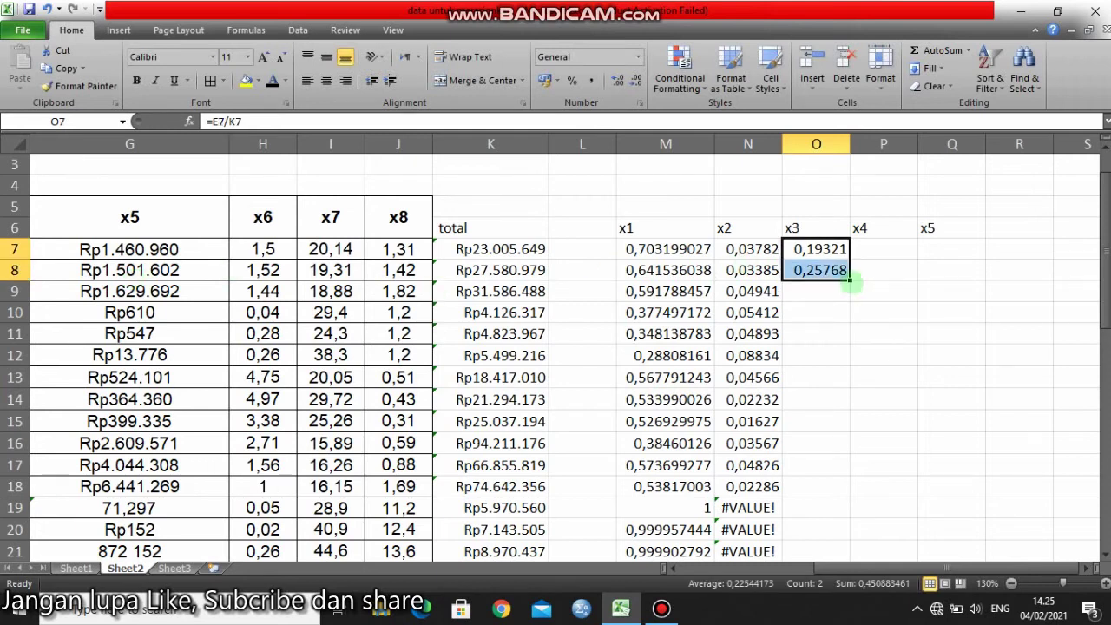
drag(849, 279, 825, 355)
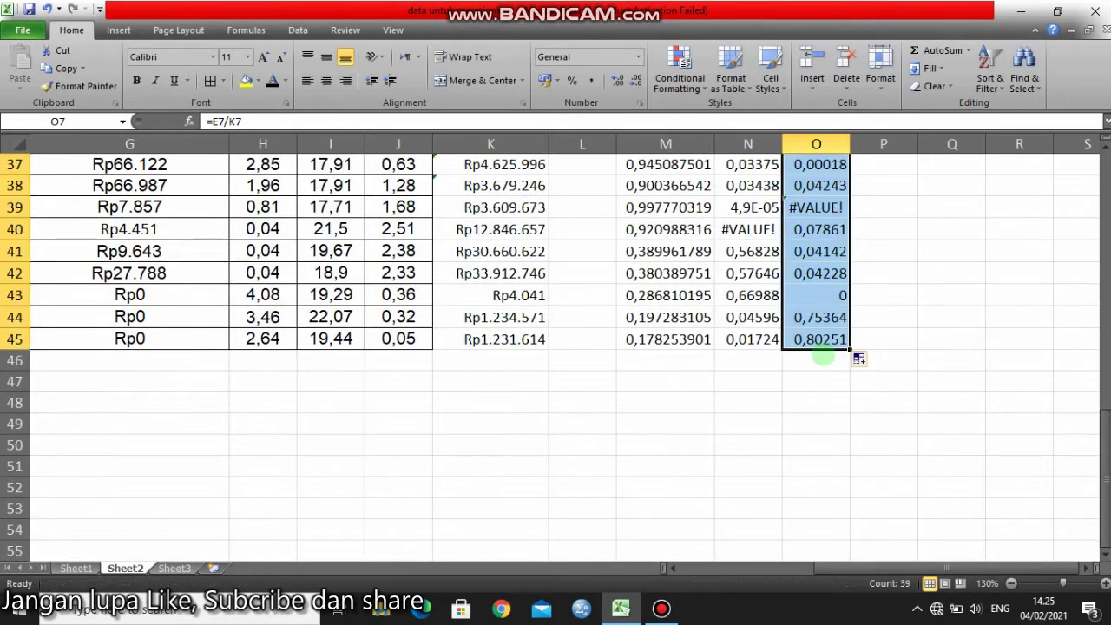
Calculate the first row's x4 share in P7 by dividing F7 by the total in K7.
key(ctrl+Up)
key(Right)
key(Down)
text(=)
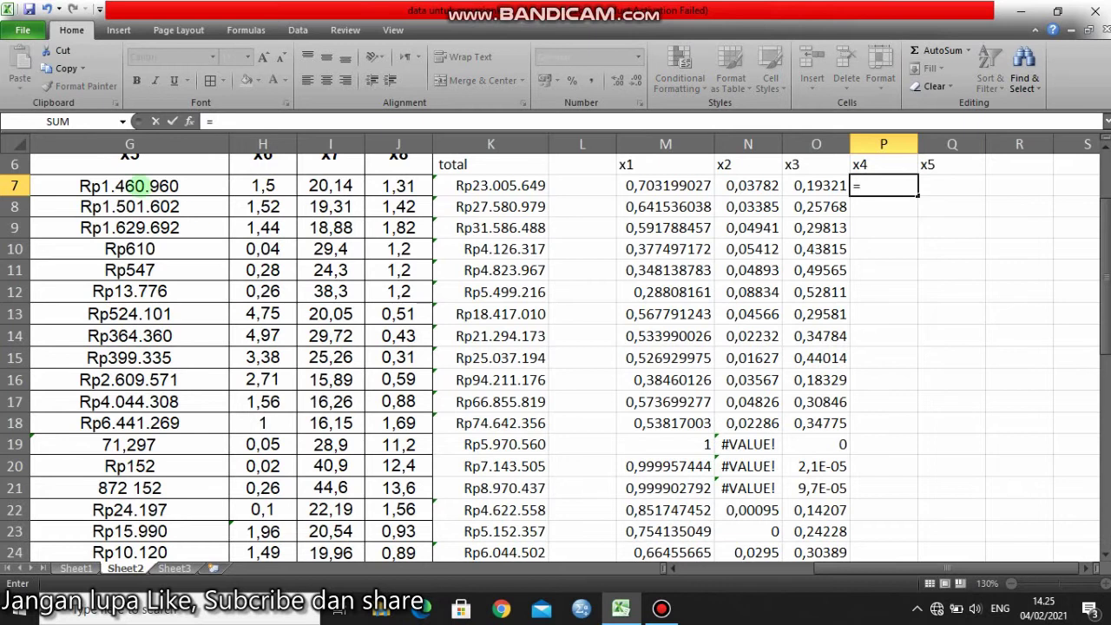
click(139, 186)
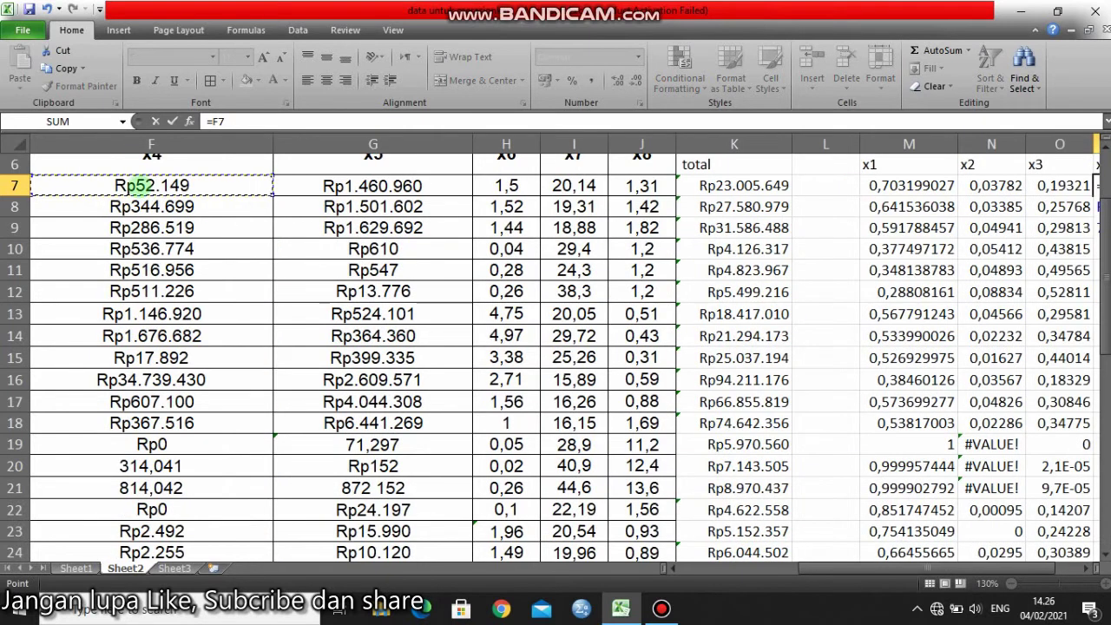
text(/)
key(Right)
key(Left)
key(Left)
key(Left)
key(Left)
key(Left)
key(Left)
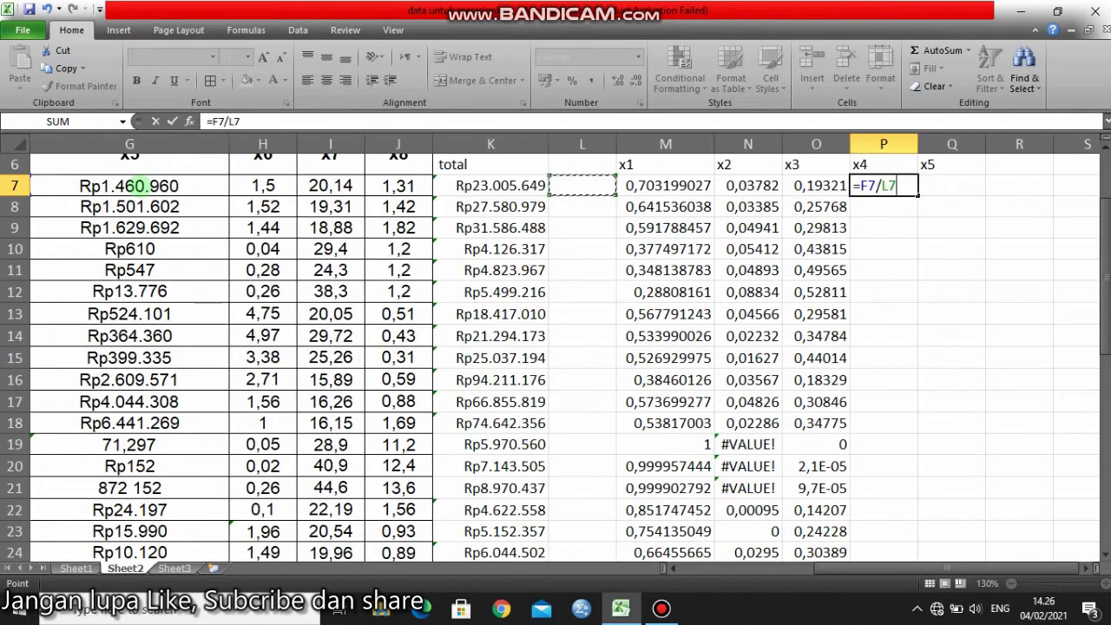
key(Return)
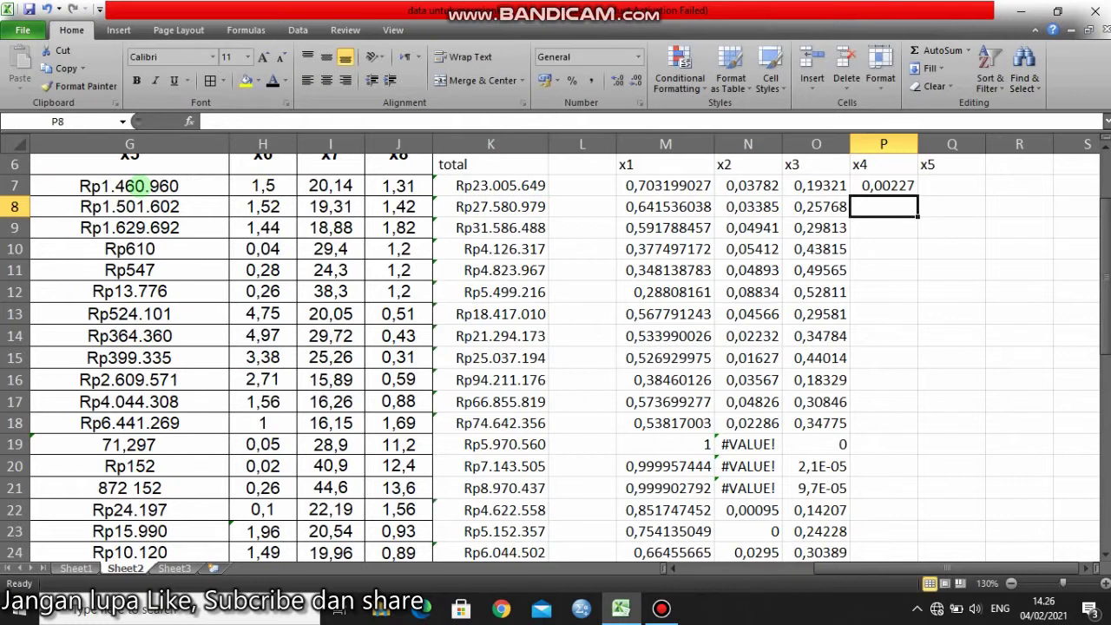
Calculate the second row's x4 share in P8 by dividing F8 by the total in K8.
text(=)
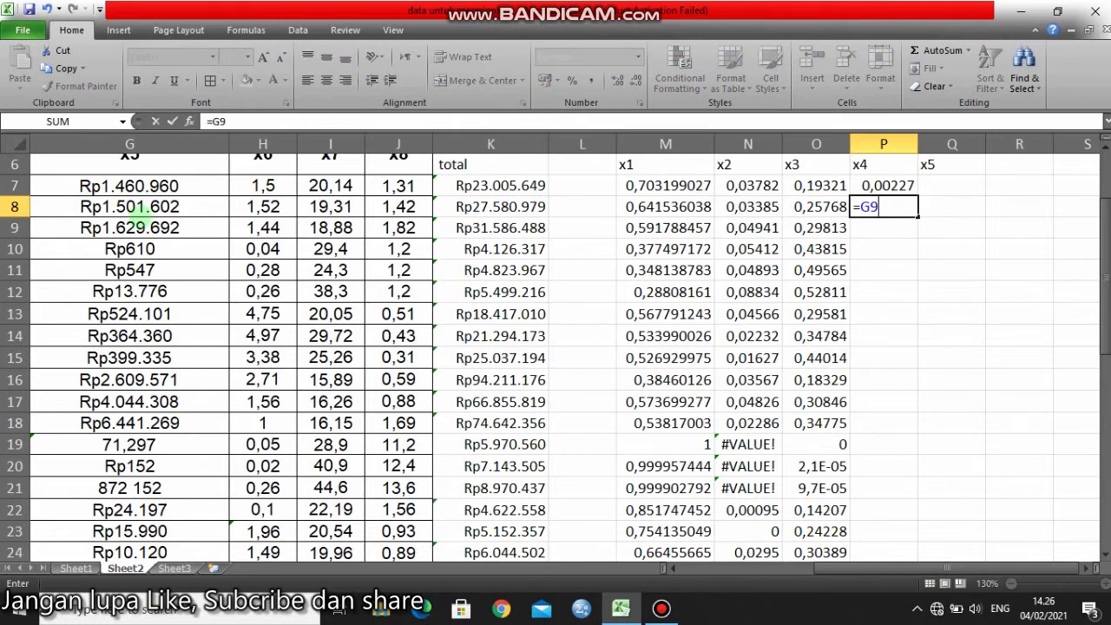
key(Up)
key(Left)
text(/)
key(Right)
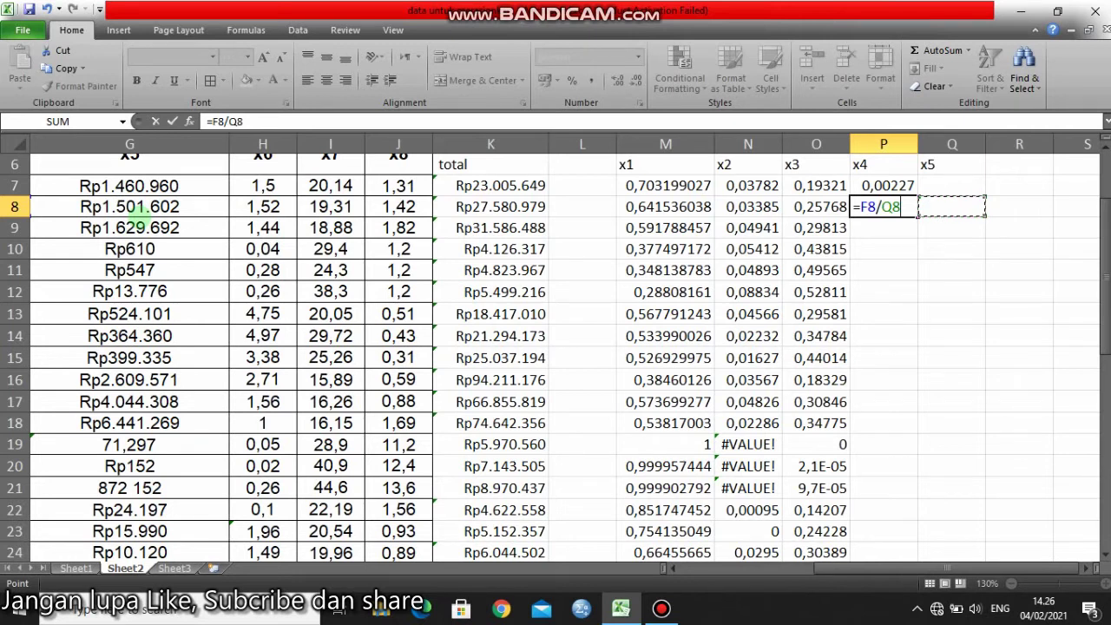
key(Left)
key(Left)
key(Left)
key(Left)
key(Left)
key(Left)
key(Left)
key(Left)
key(Left)
key(Left)
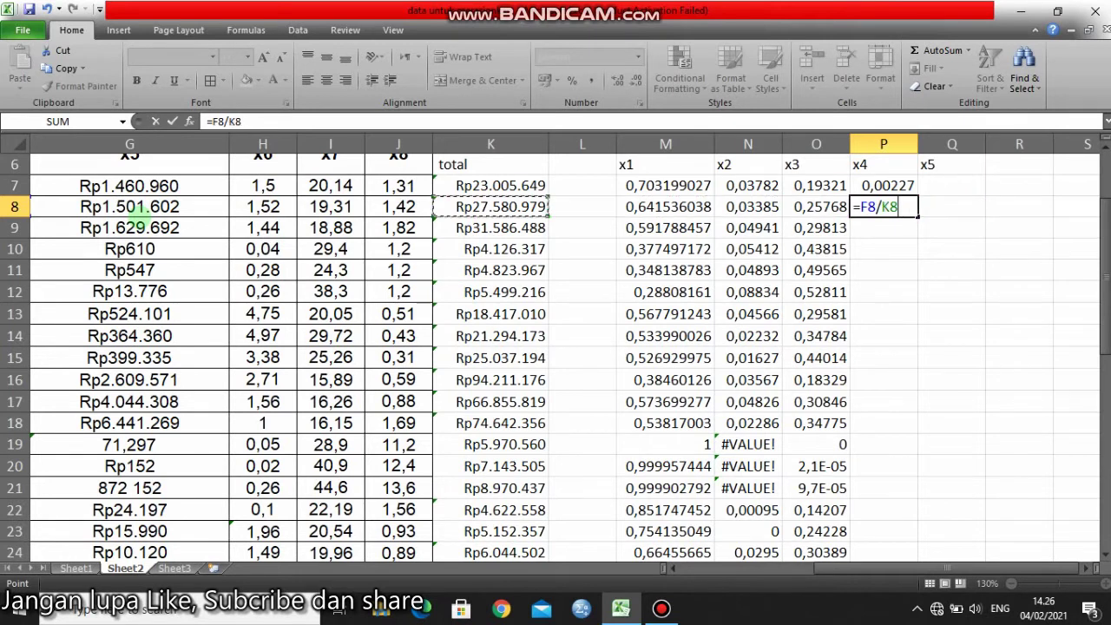
key(Left)
key(Right)
key(Right)
key(Right)
key(Right)
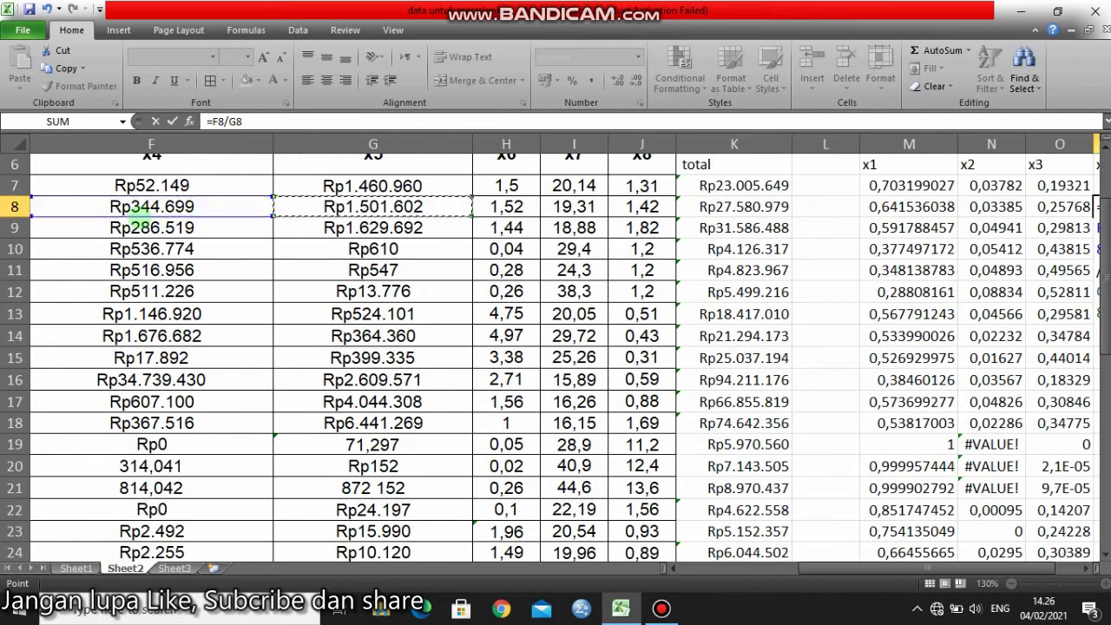
key(Right)
key(Return)
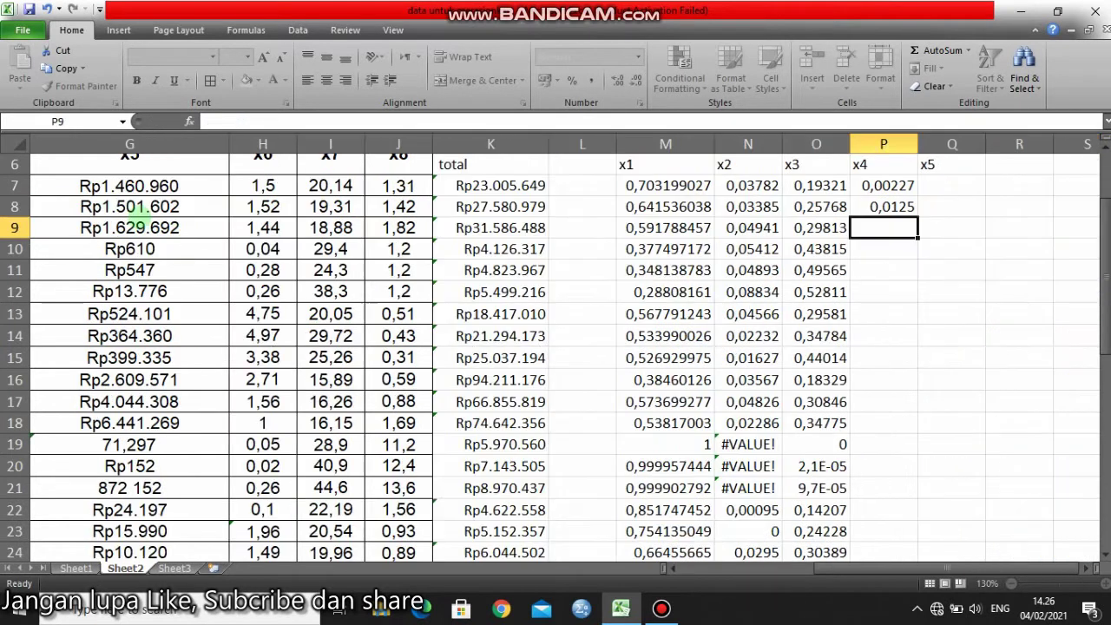
Fill the division formulas from P7:P8 down the new x4 column to row 45.
key(Up)
key(Up)
key(shift+Down)
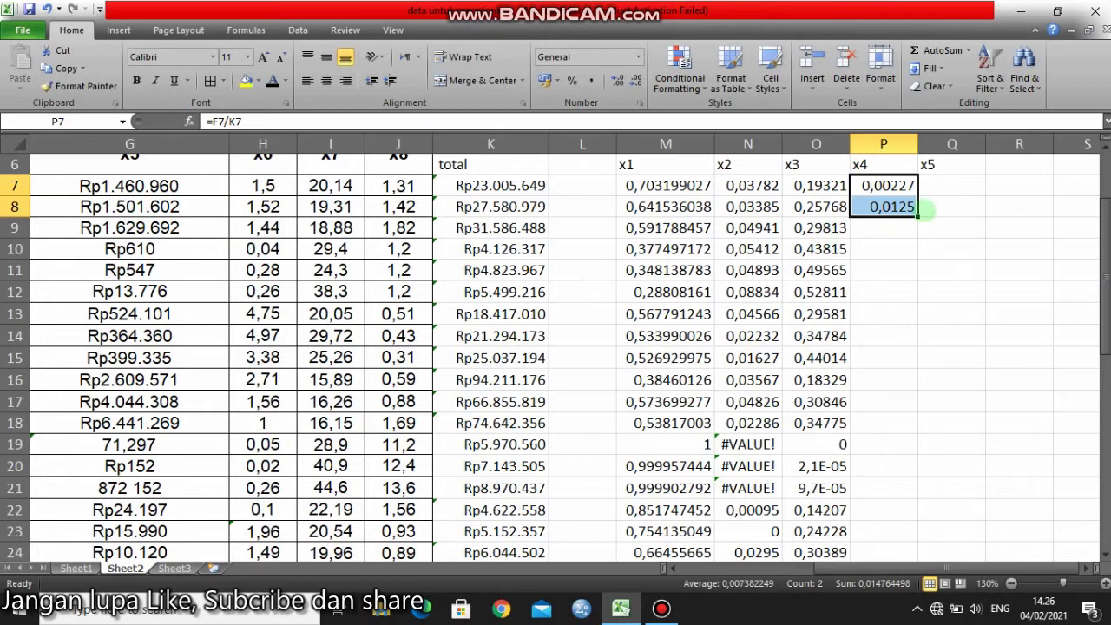
drag(918, 214, 856, 531)
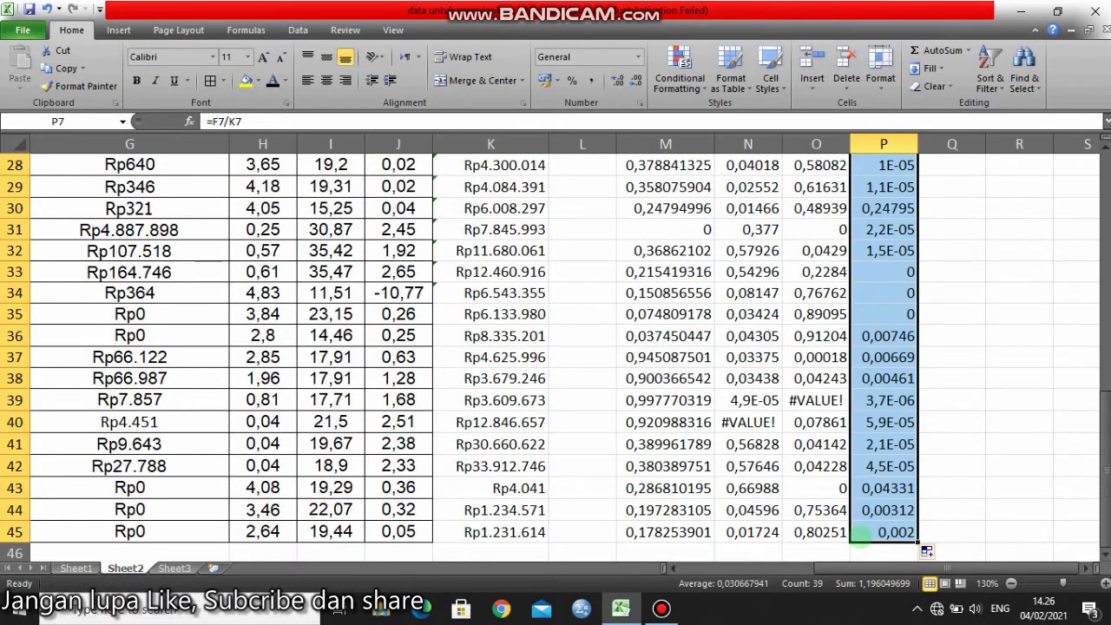
Calculate the first row's x5 share in Q7 by dividing G7 by the total in K7.
key(Up)
key(Right)
key(Down)
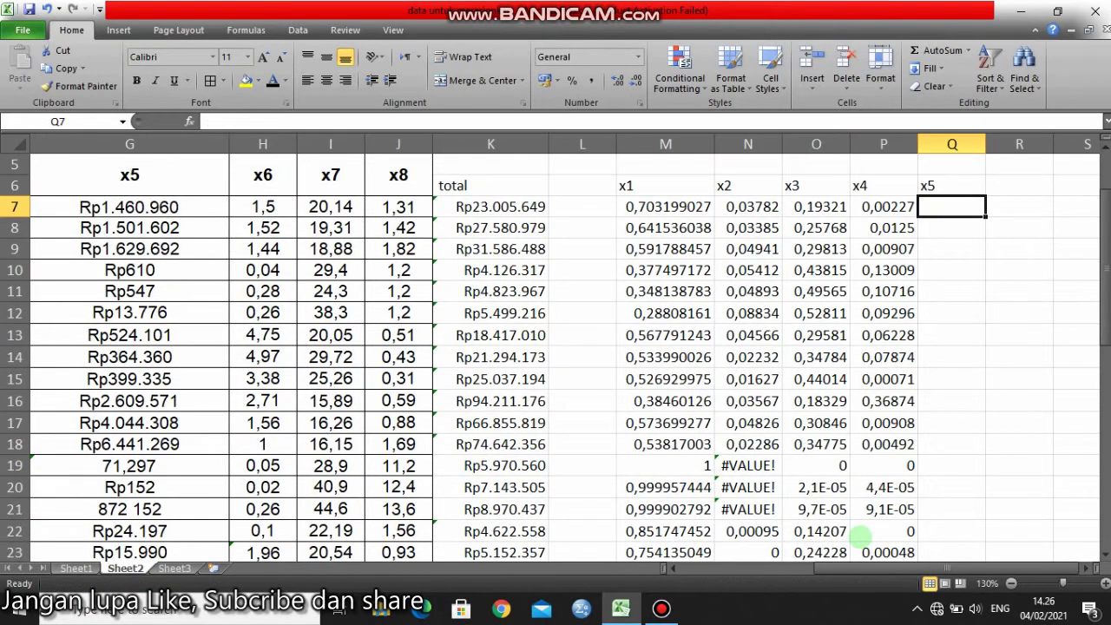
text(=)
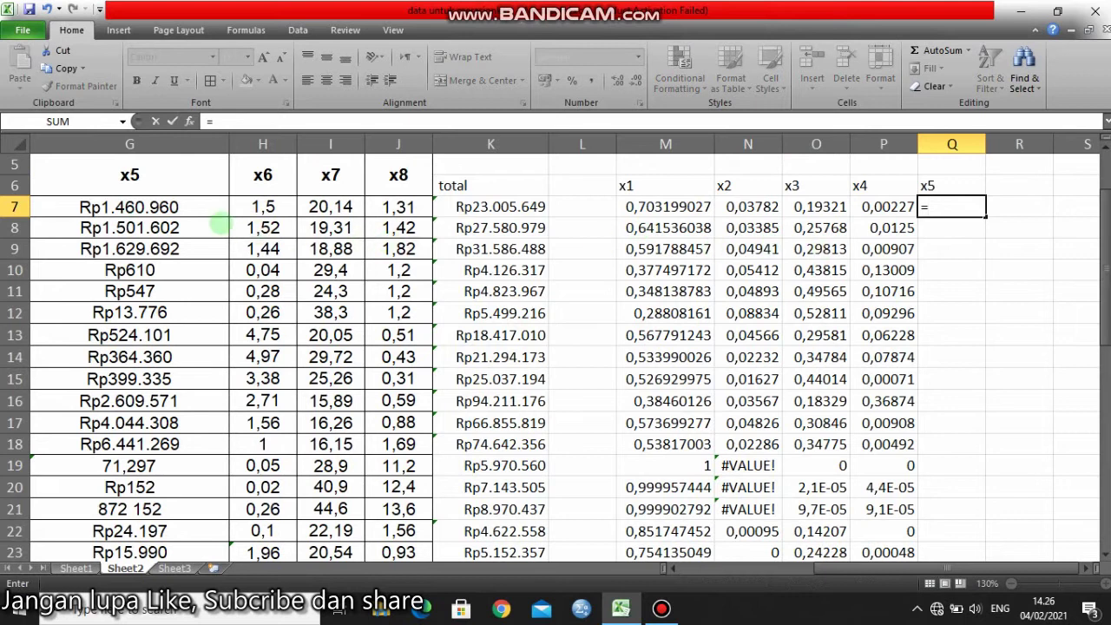
click(191, 207)
text(/)
click(444, 205)
key(Return)
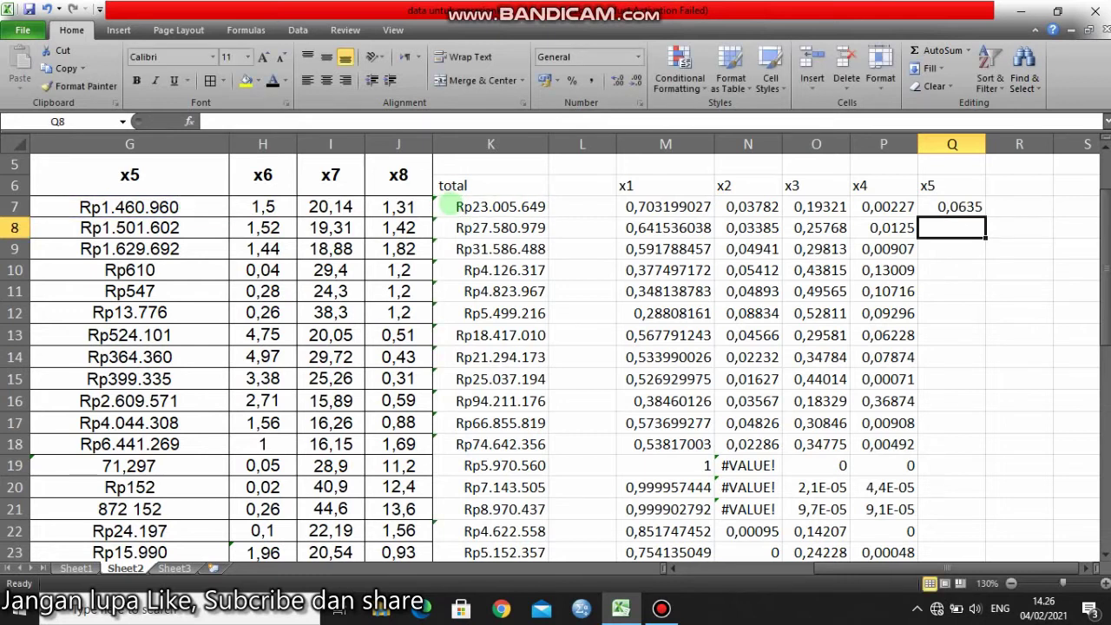
Calculate the second row's x5 share in Q8 by dividing G8 by the total in K8.
text(=)
click(206, 224)
text(/)
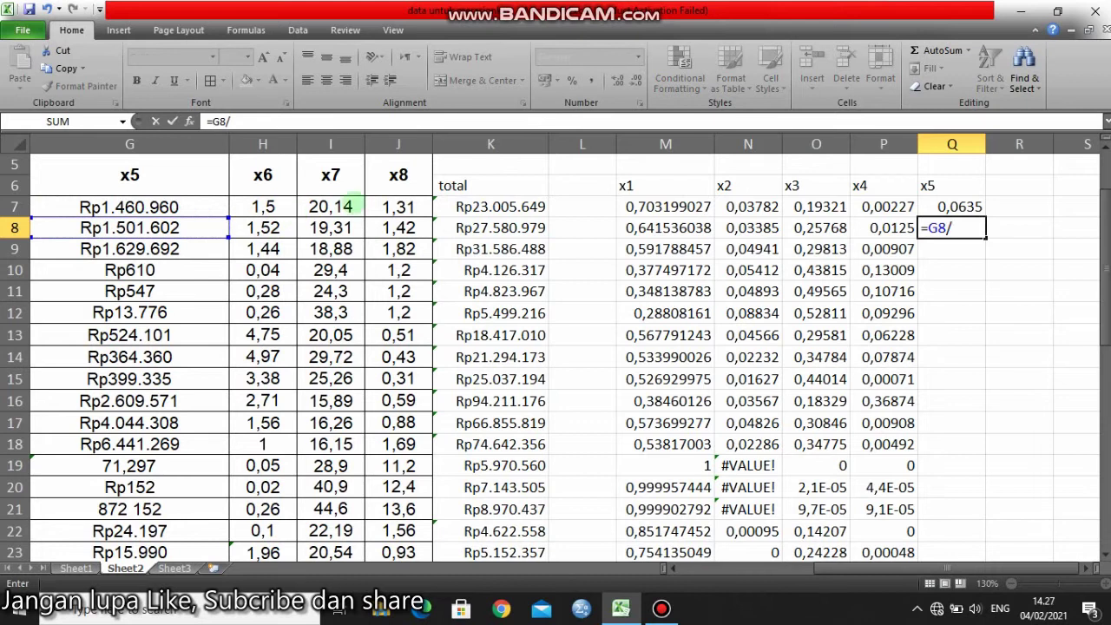
click(473, 228)
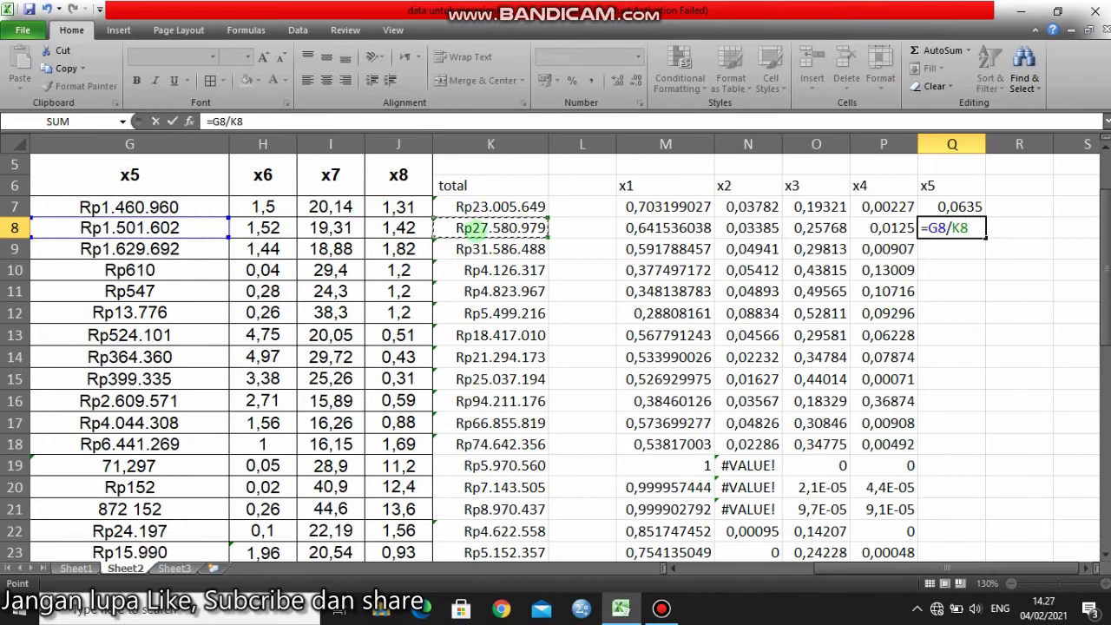
key(Return)
Fill the division formulas from Q7:Q8 down the new x5 column to row 45.
key(Up)
key(Up)
key(shift+Down)
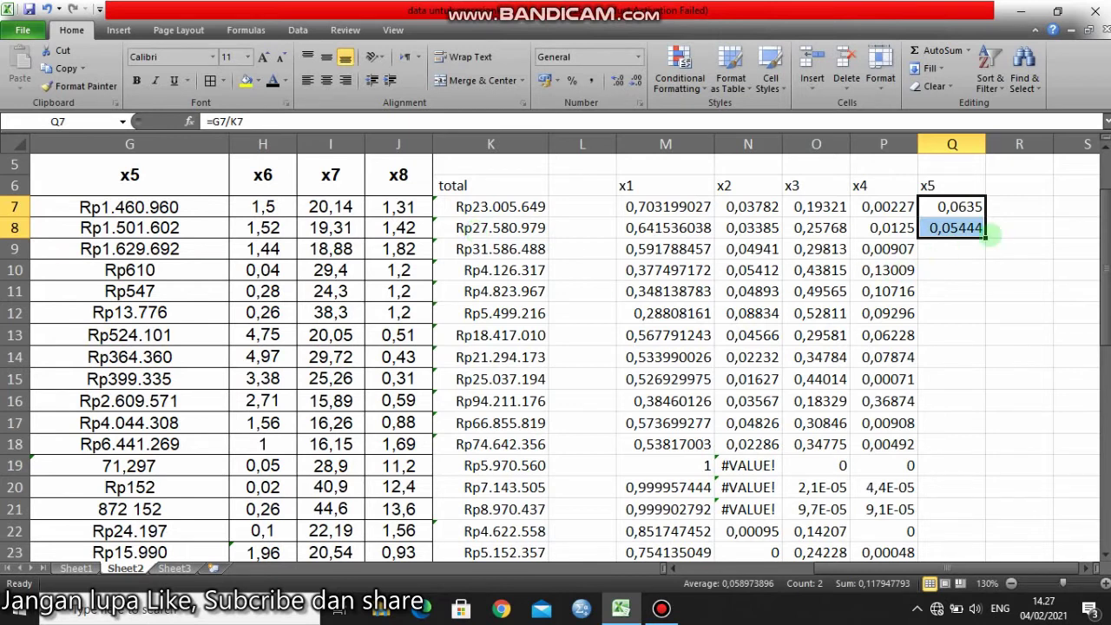
drag(988, 234, 954, 516)
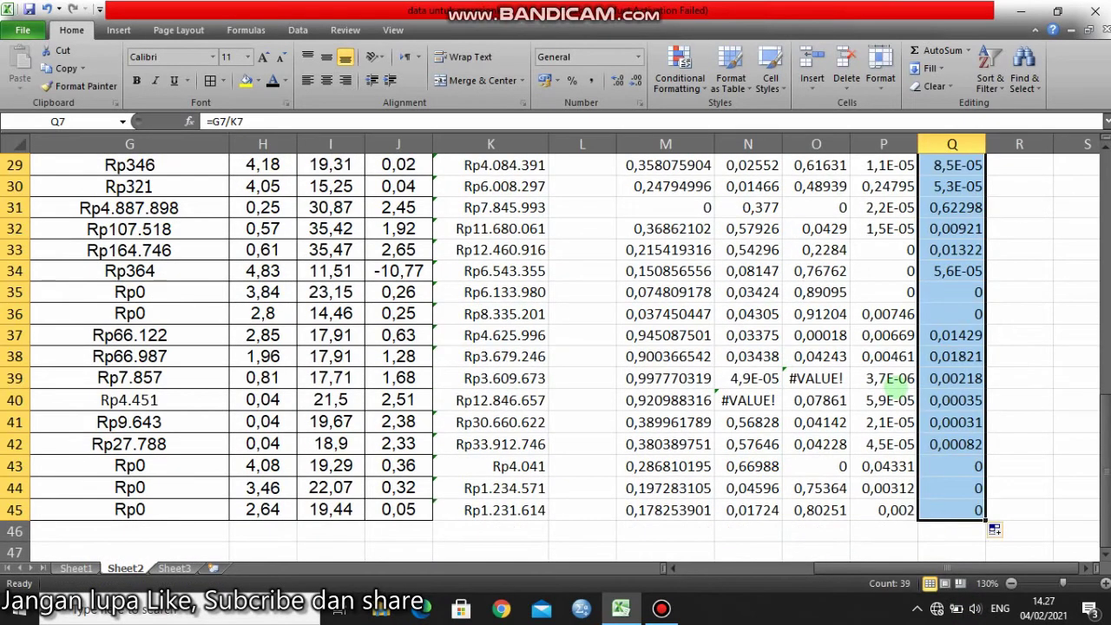
Review the filled x1 to x5 share columns from the lower data rows up to the x1 header in M6.
click(894, 378)
key(Up)
key(Up)
key(Up)
key(Up)
key(Up)
key(Up)
key(Up)
key(Up)
key(Up)
key(Up)
key(Up)
key(Up)
key(Up)
key(Up)
key(Up)
key(Up)
key(Up)
key(Up)
key(Up)
key(Up)
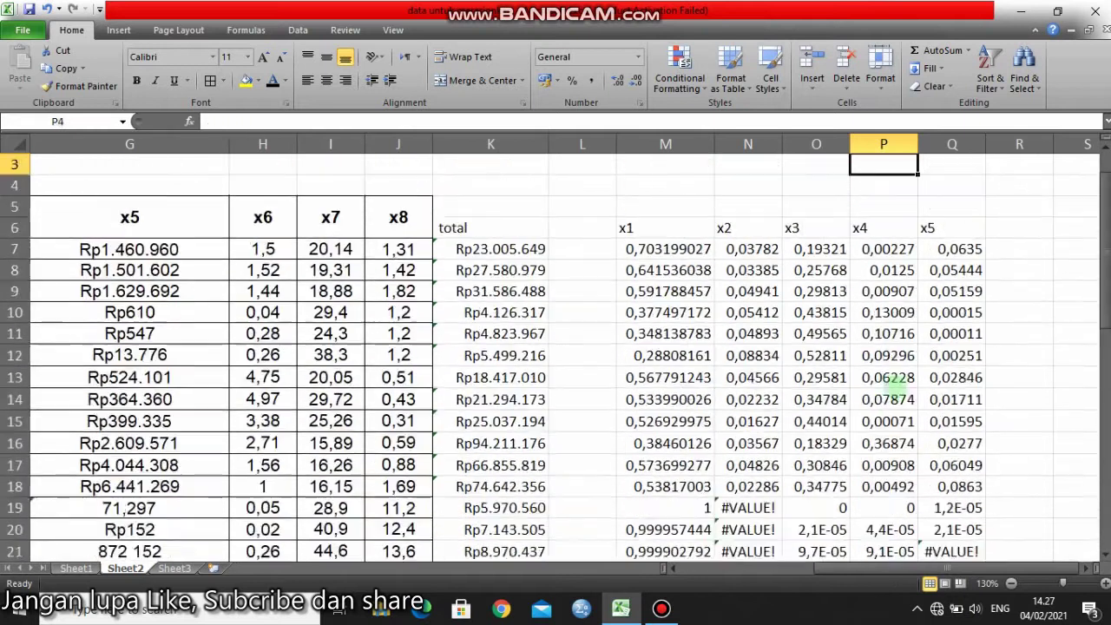
key(Up)
key(Up)
key(Up)
key(Left)
key(Left)
key(Left)
key(Left)
key(Left)
key(Left)
key(Left)
key(Left)
key(Down)
key(Down)
key(Down)
key(Down)
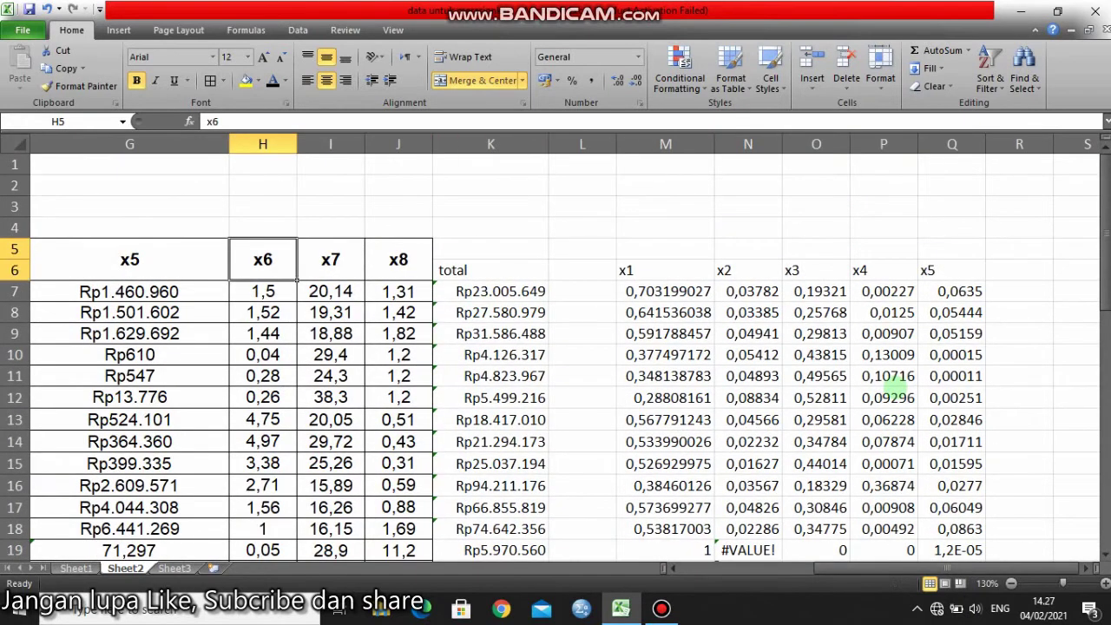
key(Right)
key(Right)
key(Right)
key(Right)
key(Down)
key(Right)
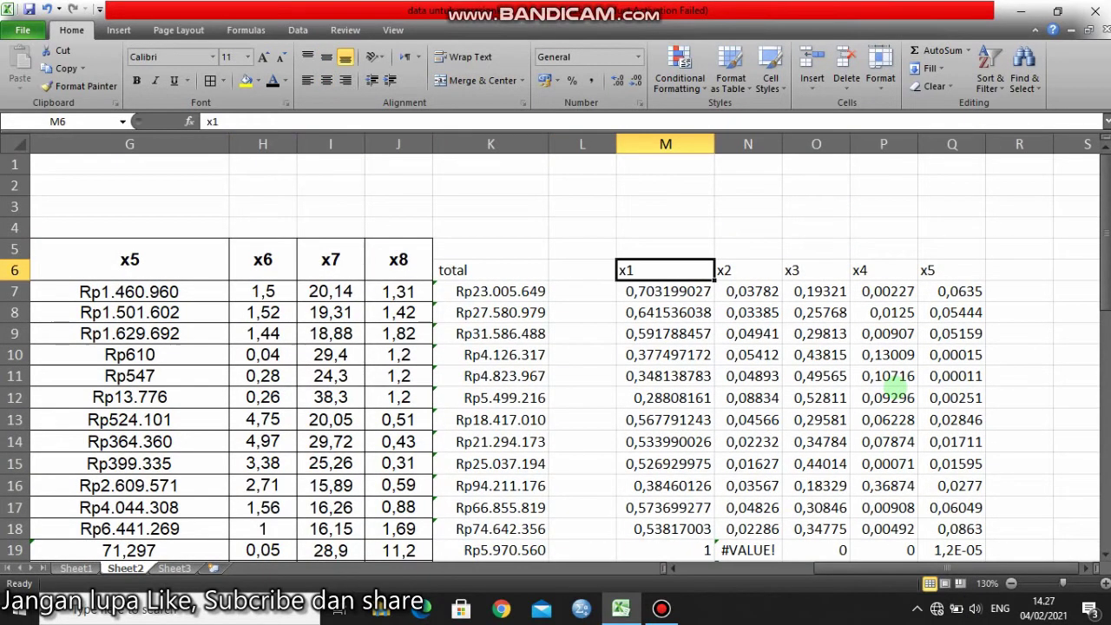
Compare the headers of the x1 to x5 share block with the total and original x6 to x8 columns, ending at M6.
key(Right)
key(Right)
key(Left)
key(Left)
key(Left)
key(Right)
key(Left)
key(Left)
key(Left)
key(Left)
key(Left)
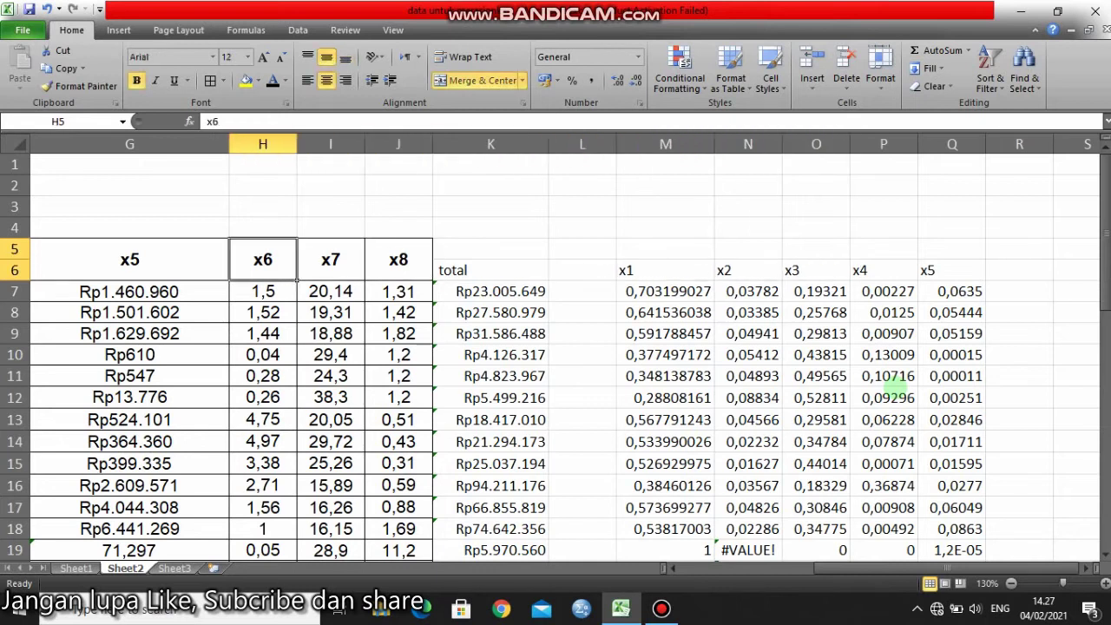
key(Right)
key(Right)
key(Right)
key(Right)
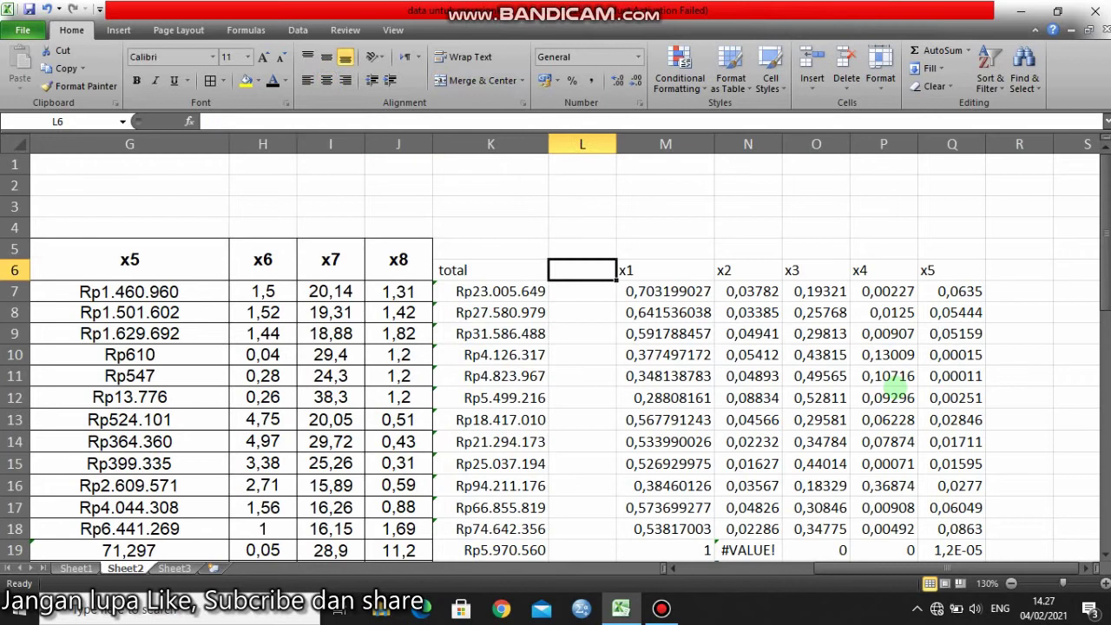
key(Right)
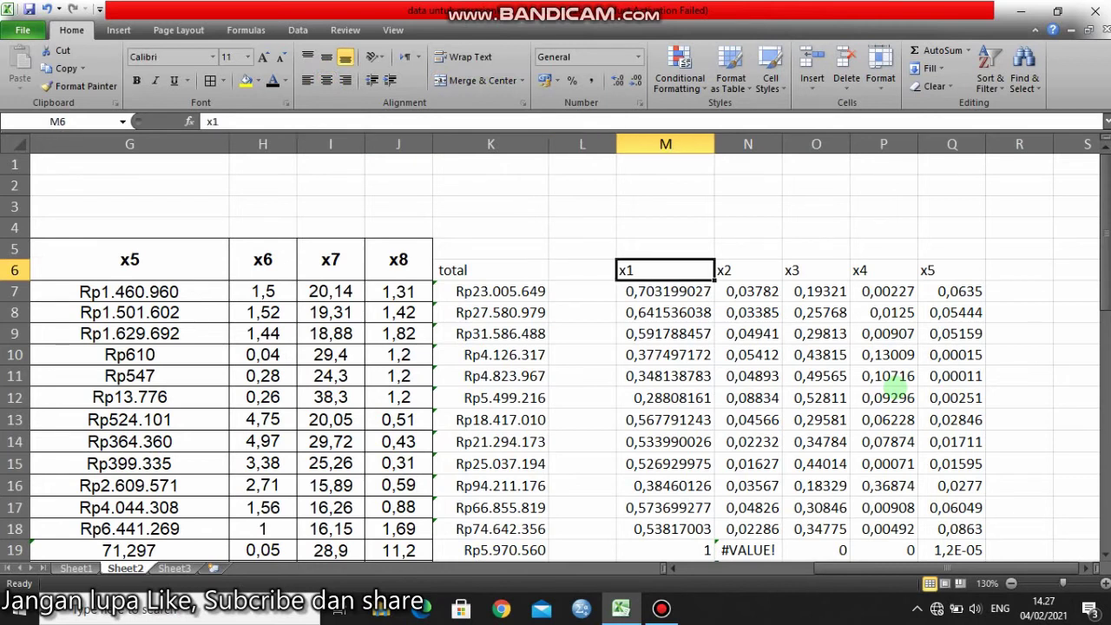